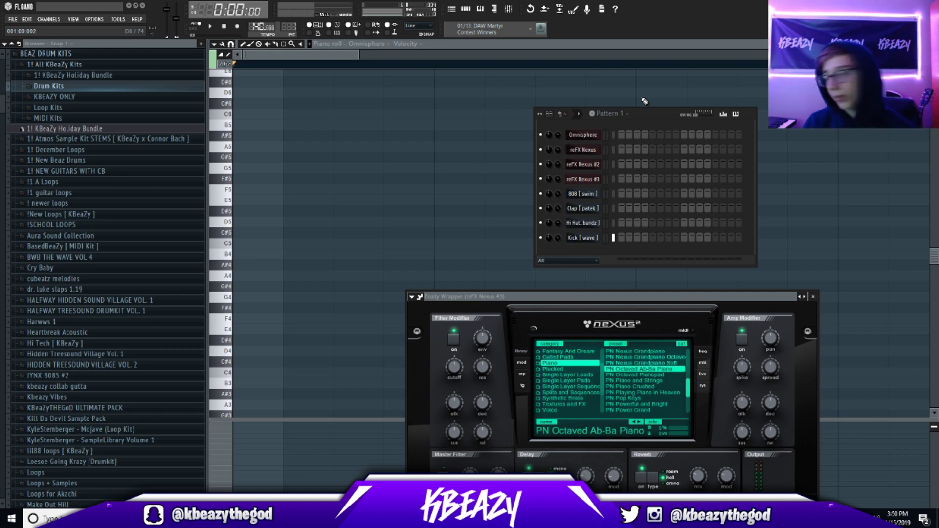
Step: Select the 808, clap, hi-hat and kick channels, and highlight the Prism Loop Kit in the browser's Loop Kits folder
{"action": "left_click_drag", "start_coordinate": [613, 194], "coordinate": [613, 237]}
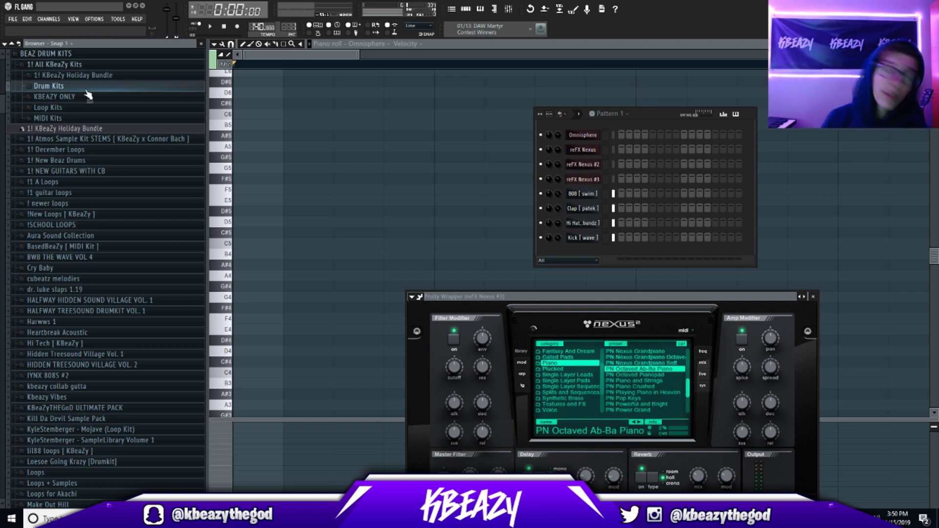
{"action": "left_click", "coordinate": [74, 87]}
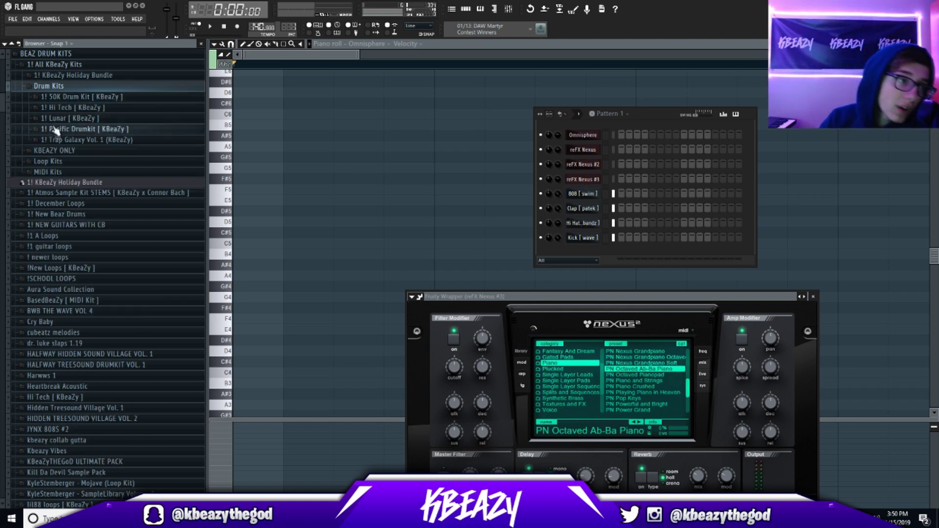
{"action": "left_click", "coordinate": [49, 87]}
{"action": "left_click", "coordinate": [48, 107]}
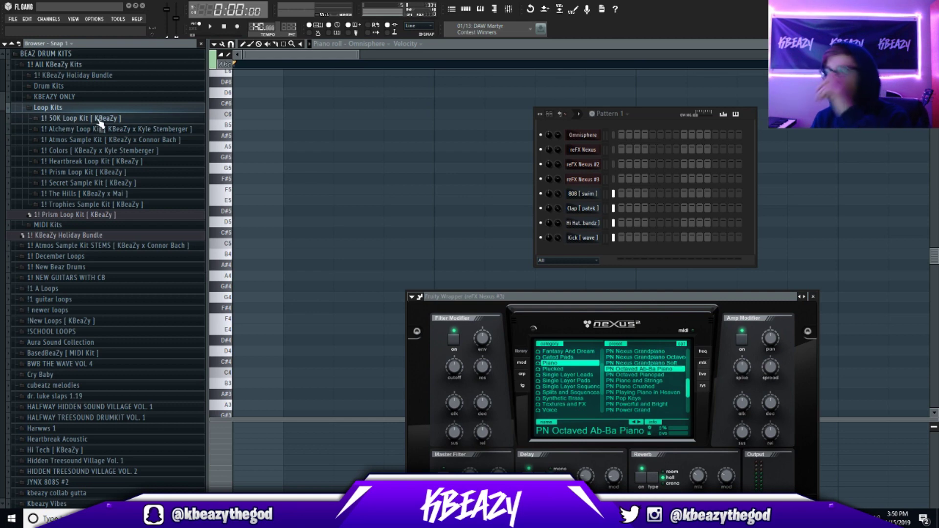
{"action": "left_click", "coordinate": [81, 172]}
{"action": "left_click", "coordinate": [79, 174]}
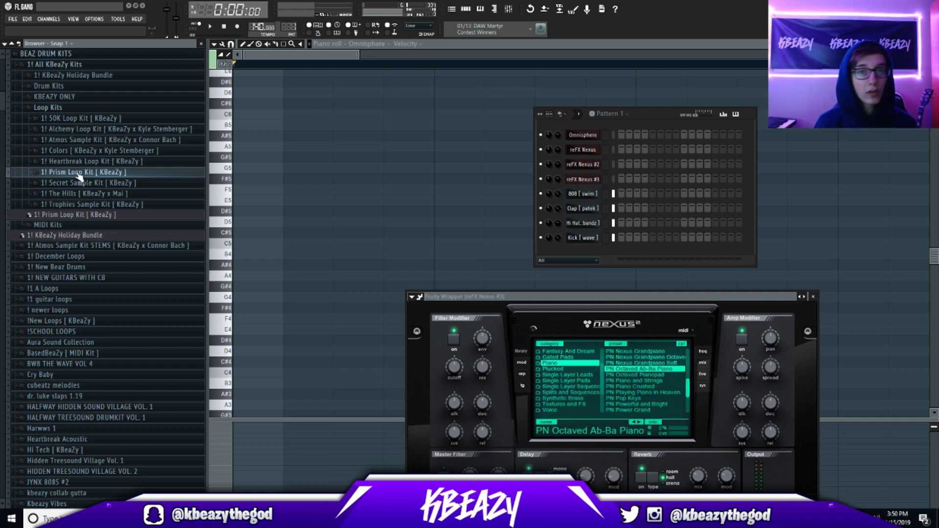
Step: Show the Omnisphere channel's notes in the piano roll for editing
{"action": "left_click", "coordinate": [381, 45]}
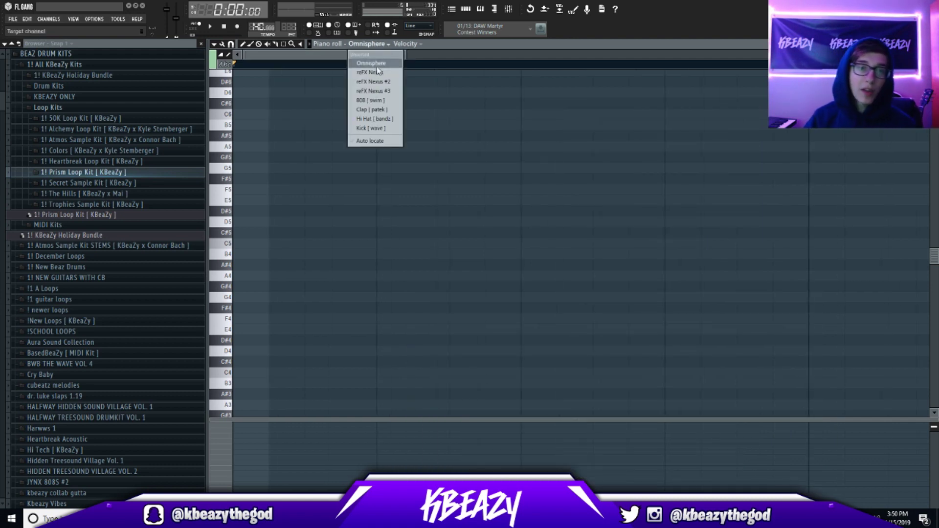
{"action": "left_click", "coordinate": [378, 65]}
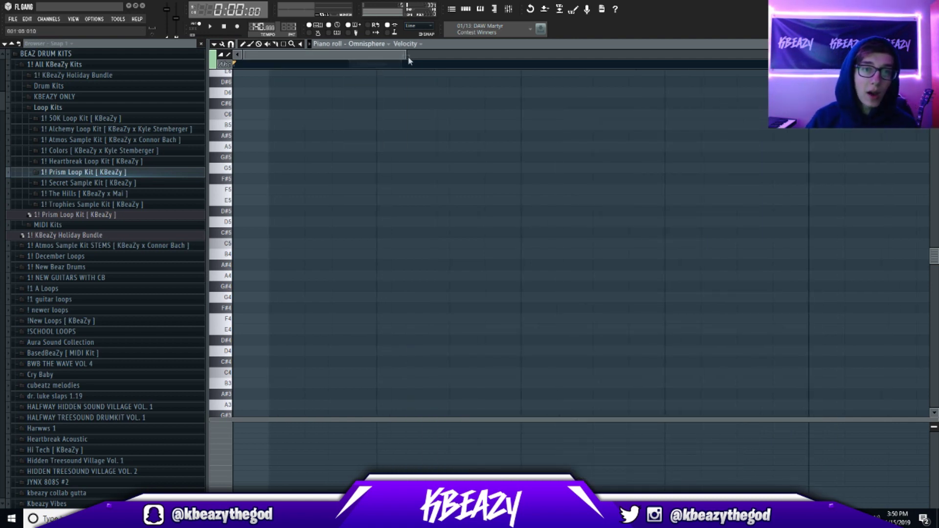
{"action": "left_click_drag", "start_coordinate": [359, 55], "coordinate": [546, 43]}
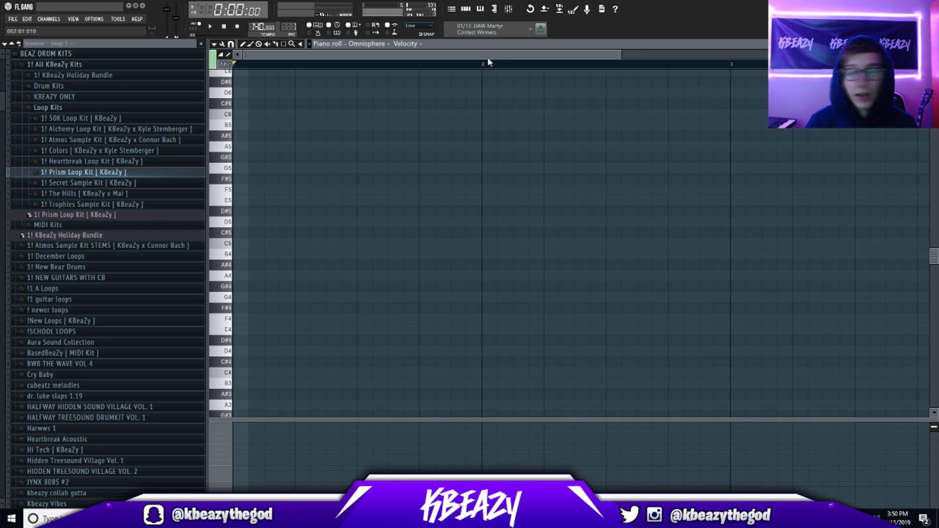
{"action": "scroll", "coordinate": [487, 57], "scroll_direction": "right", "scroll_amount": 1}
Step: Enter four consecutive two-step notes from the start of bar 1: C5, D#5, F5 and G5
{"action": "mouse_move", "coordinate": [243, 244]}
{"action": "left_mouse_down"}
{"action": "mouse_move", "coordinate": [225, 244]}
{"action": "mouse_move", "coordinate": [237, 244]}
{"action": "left_mouse_up"}
{"action": "left_click_drag", "start_coordinate": [267, 200], "coordinate": [268, 189]}
{"action": "key", "text": "space"}
{"action": "key", "text": "space"}
{"action": "right_click", "coordinate": [270, 191]}
{"action": "left_click", "coordinate": [267, 168]}
{"action": "right_click", "coordinate": [268, 168]}
{"action": "left_click", "coordinate": [270, 210]}
{"action": "left_click", "coordinate": [299, 189]}
{"action": "left_click", "coordinate": [334, 168]}
{"action": "key", "text": "space"}
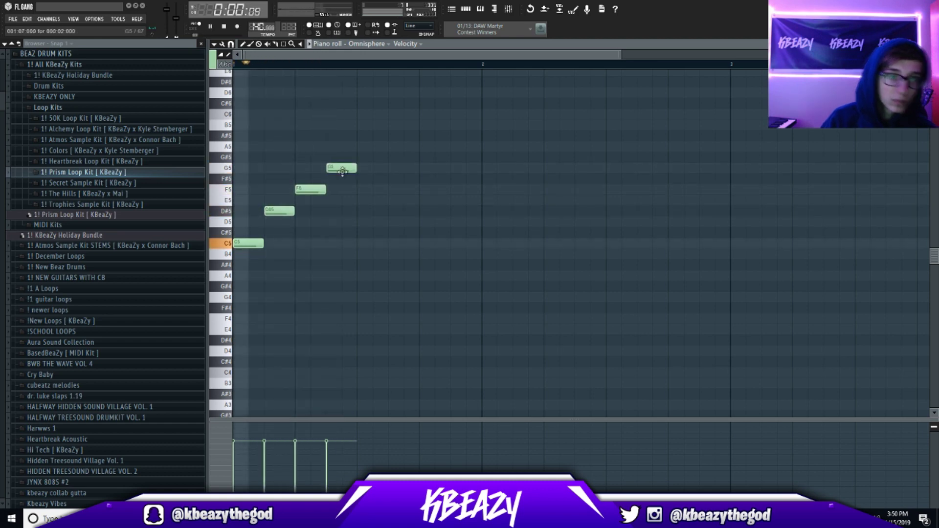
Step: Duplicate the four-note phrase, change the copy's last note to A#4, and duplicate the full bar into bar 2
{"action": "key", "text": "ctrl+b"}
{"action": "left_click", "coordinate": [471, 191], "text": "ctrl"}
{"action": "mouse_move", "coordinate": [466, 143]}
{"action": "left_mouse_down"}
{"action": "mouse_move", "coordinate": [468, 154]}
{"action": "mouse_move", "coordinate": [463, 134]}
{"action": "left_mouse_up"}
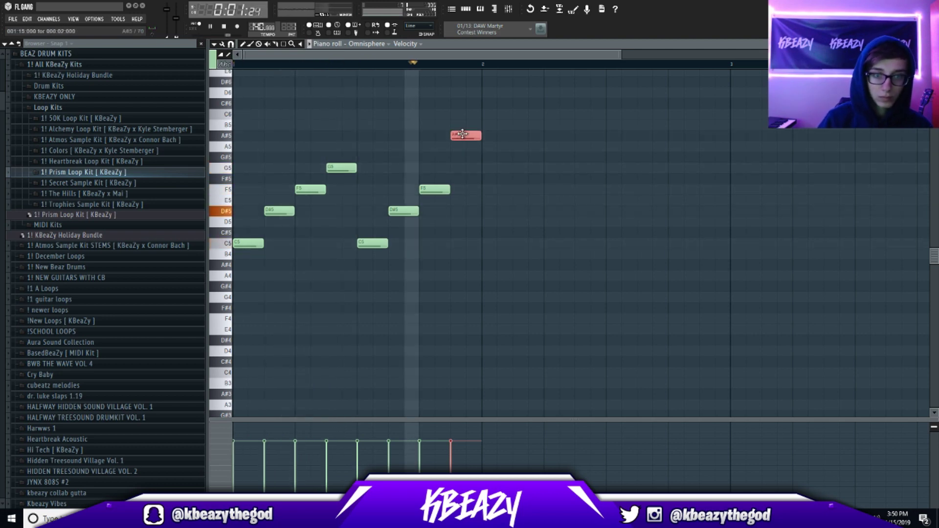
{"action": "key", "text": "ctrl+Down"}
{"action": "left_click", "coordinate": [462, 134], "text": "ctrl"}
{"action": "key", "text": "ctrl+b"}
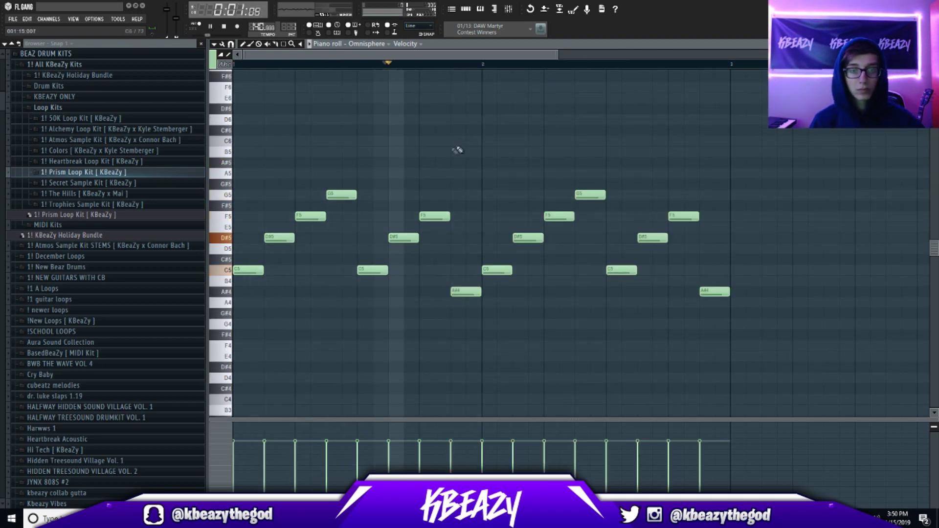
Step: Try a one-bar C4 bass note under bar 1 and a one-bar G#4 bass note under bar 2
{"action": "left_click_drag", "start_coordinate": [558, 55], "coordinate": [750, 55]}
{"action": "scroll", "coordinate": [584, 155], "scroll_direction": "down", "scroll_amount": 3}
{"action": "key", "text": "space"}
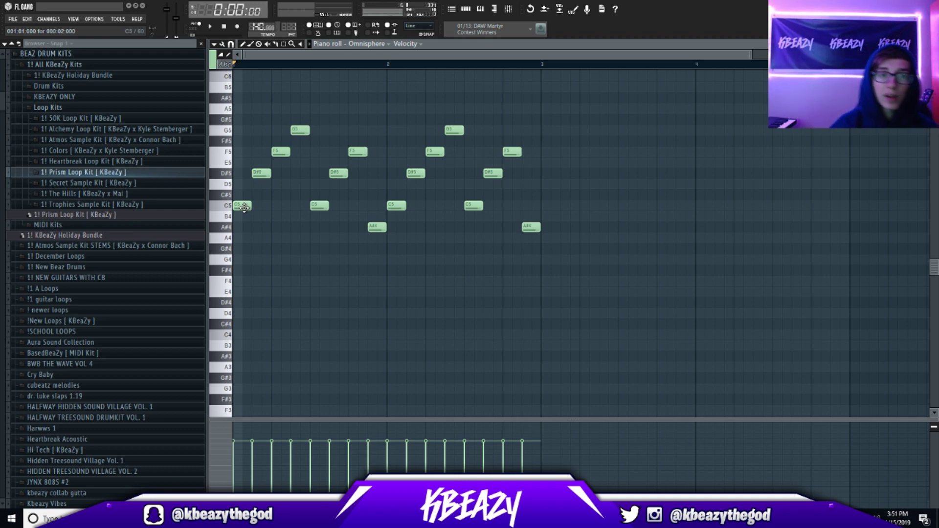
{"action": "left_click", "coordinate": [240, 335]}
{"action": "left_click_drag", "start_coordinate": [251, 335], "coordinate": [384, 335]}
{"action": "key", "text": "space"}
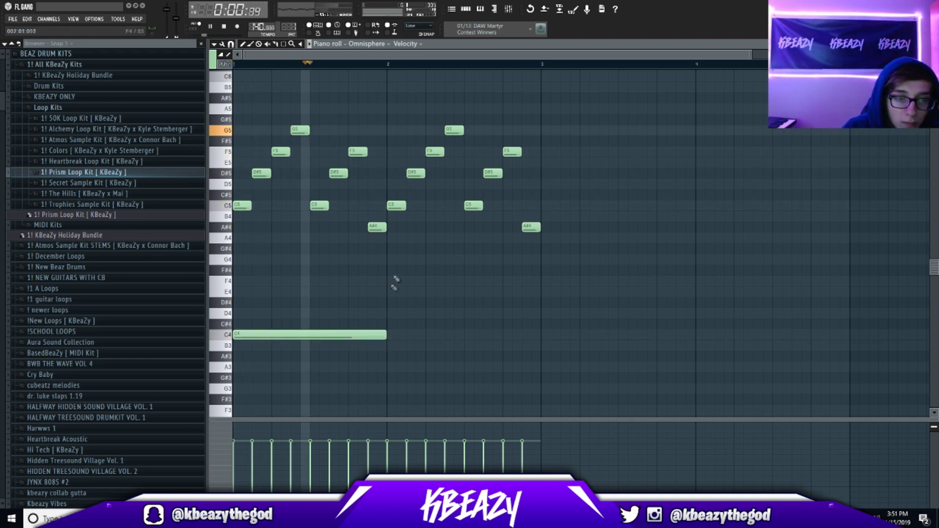
{"action": "left_click", "coordinate": [391, 248]}
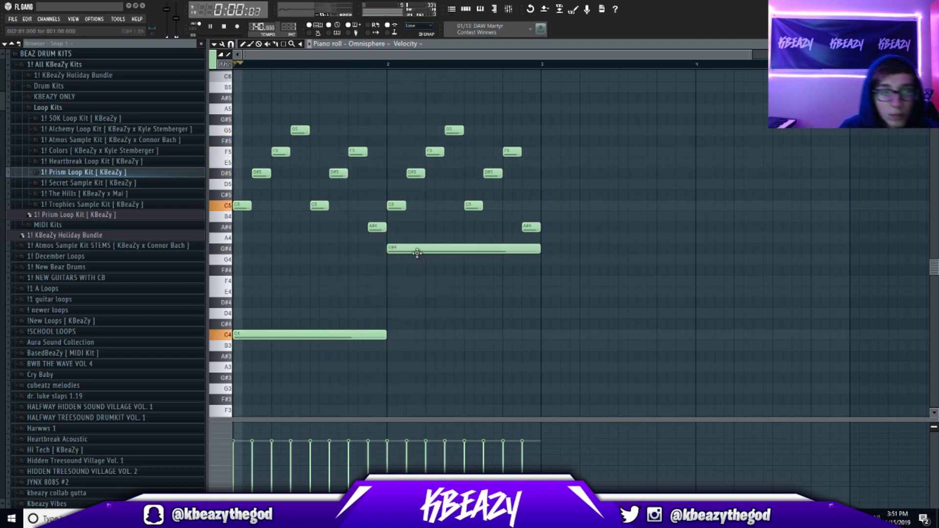
{"action": "key", "text": "space"}
Step: Lower the last melody note of bars 1 and 2 to G4
{"action": "left_click_drag", "start_coordinate": [372, 230], "coordinate": [374, 260]}
{"action": "key", "text": "space"}
{"action": "left_click_drag", "start_coordinate": [531, 227], "coordinate": [530, 265]}
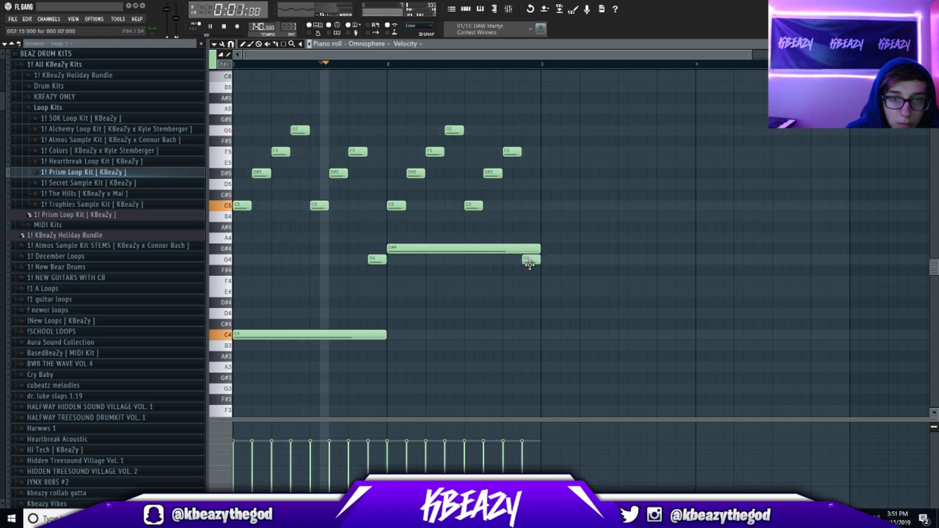
Step: Delete the long G#4 and C4 bass notes and play back the melody alone
{"action": "right_click", "coordinate": [484, 249]}
{"action": "key", "text": "space"}
{"action": "right_click", "coordinate": [352, 334]}
{"action": "key", "text": "space"}
{"action": "key", "text": "space"}
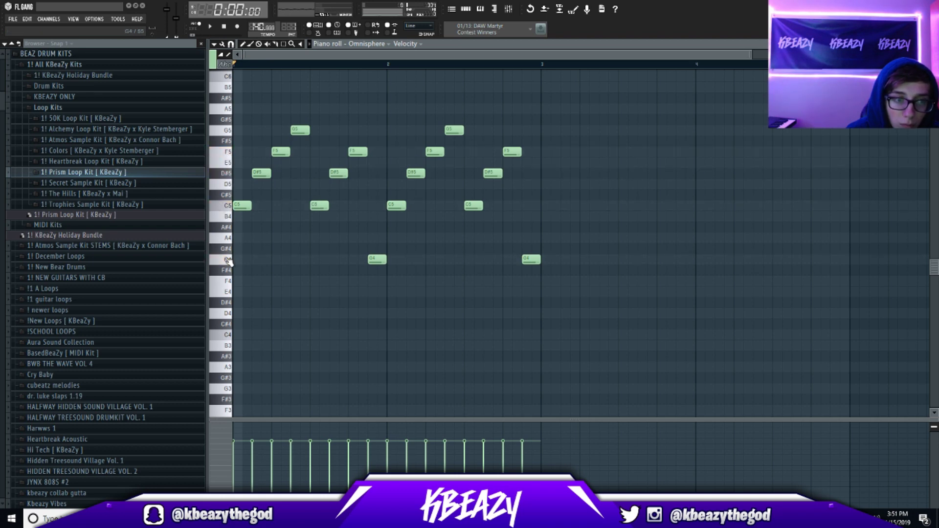
Step: Change the last melody note of bars 1 and 2 to G#4 and add a one-bar G#4 bass note in bar 2
{"action": "right_click", "coordinate": [374, 259]}
{"action": "left_click", "coordinate": [376, 249]}
{"action": "left_click", "coordinate": [391, 248]}
{"action": "key", "text": "space"}
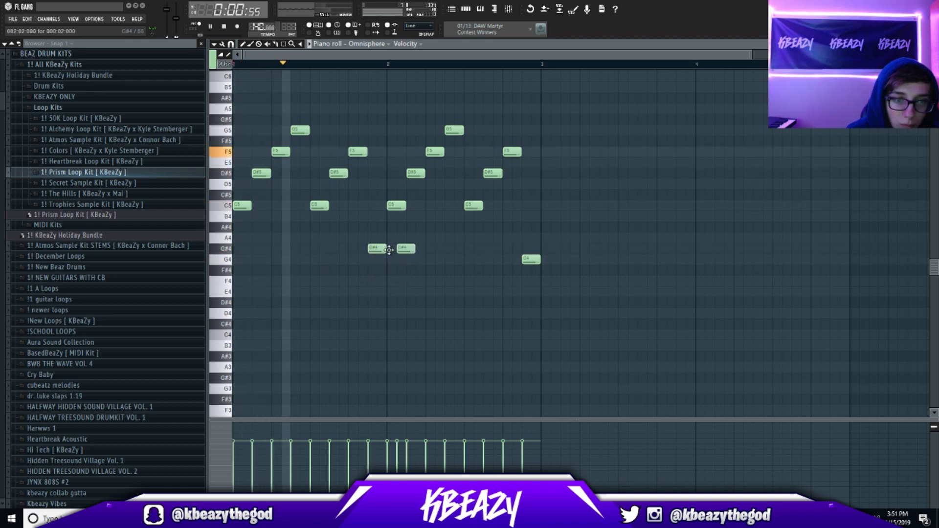
{"action": "left_click_drag", "start_coordinate": [409, 252], "coordinate": [539, 247]}
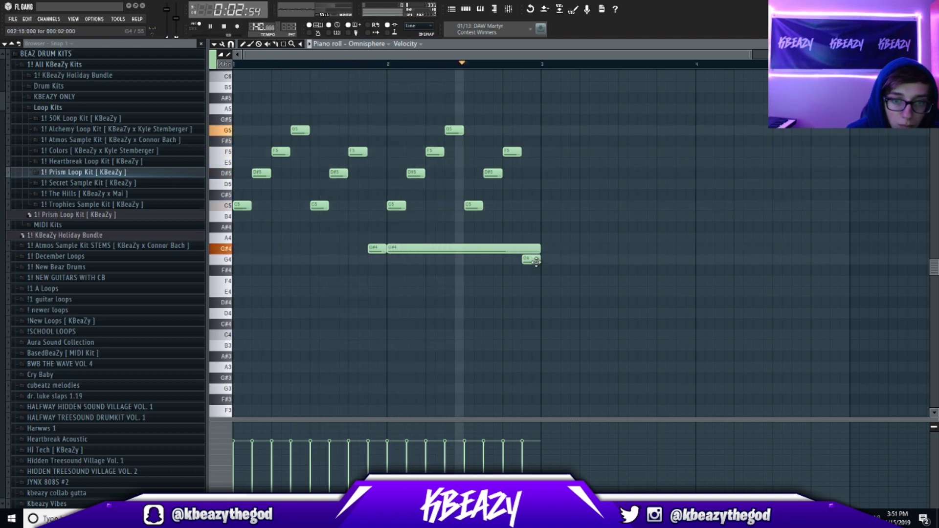
{"action": "key", "text": "space"}
Step: Add a one-bar C4 bass note in bar 1 and duplicate the two-bar pattern into bars 3 and 4
{"action": "left_click", "coordinate": [241, 335]}
{"action": "left_click_drag", "start_coordinate": [249, 335], "coordinate": [386, 337]}
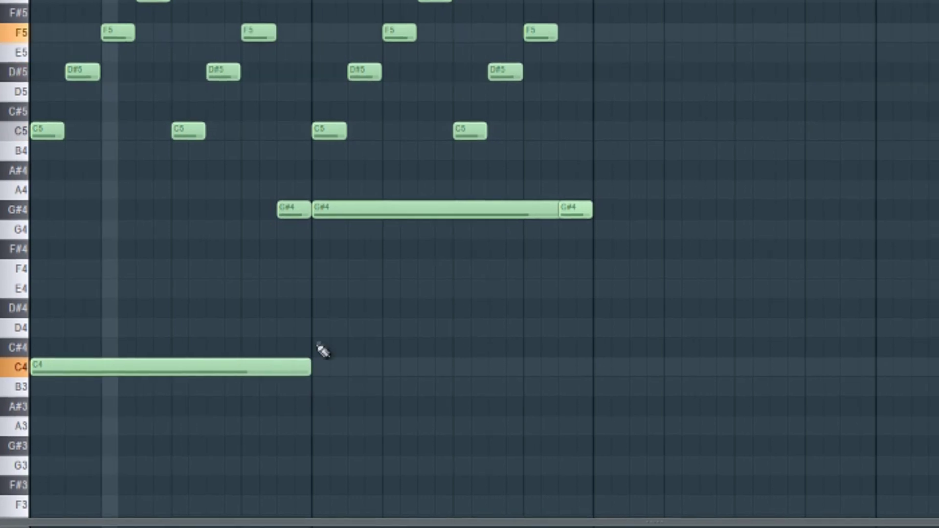
{"action": "key", "text": "ctrl+b"}
Step: Change the one-bar bass notes to G4 in bar 3 and F4 in bar 4
{"action": "left_click_drag", "start_coordinate": [581, 365], "coordinate": [583, 236]}
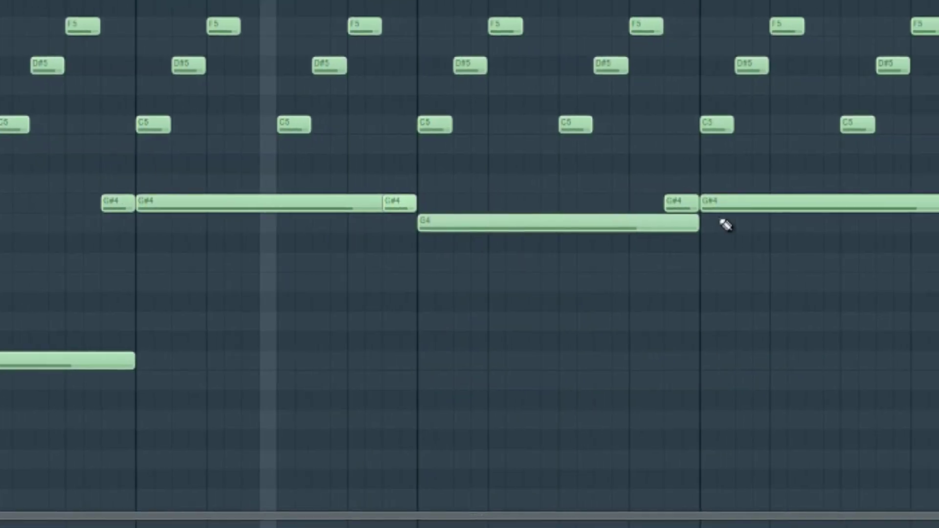
{"action": "left_click_drag", "start_coordinate": [874, 213], "coordinate": [875, 239]}
{"action": "left_click_drag", "start_coordinate": [699, 233], "coordinate": [701, 401]}
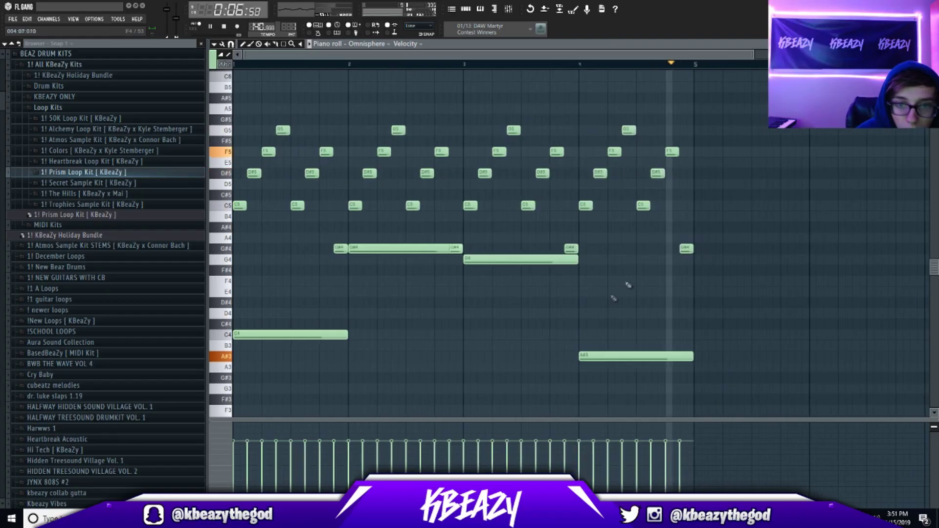
{"action": "left_click", "coordinate": [585, 283]}
{"action": "right_click", "coordinate": [612, 356]}
{"action": "key", "text": "space"}
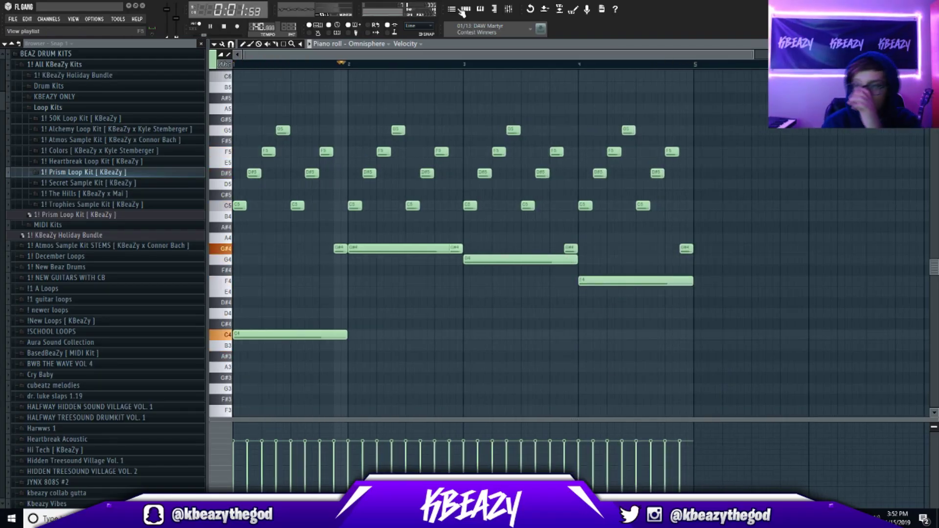
Step: Stop playback, switch the piano roll to the reFX Nexus channel, and open its instrument window to check the preset
{"action": "key", "text": "space"}
{"action": "left_click", "coordinate": [457, 10]}
{"action": "left_click", "coordinate": [479, 10]}
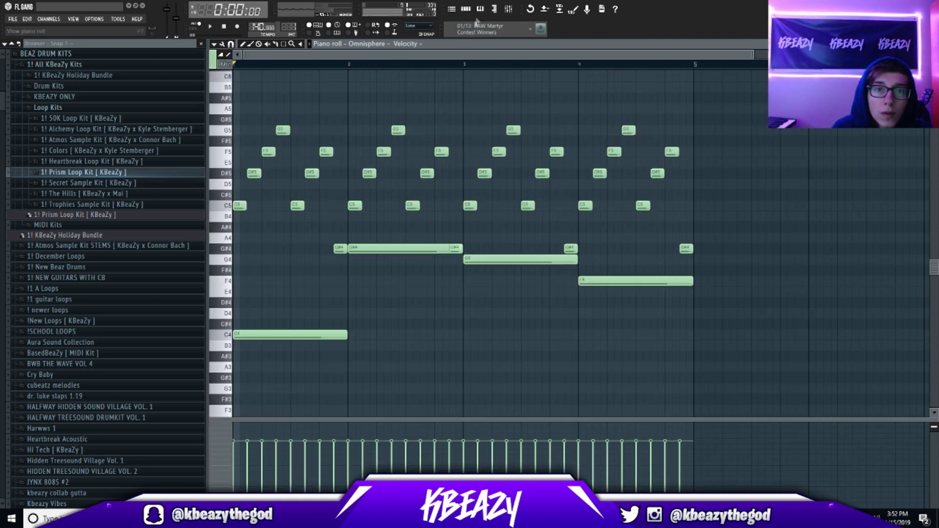
{"action": "left_click", "coordinate": [390, 44]}
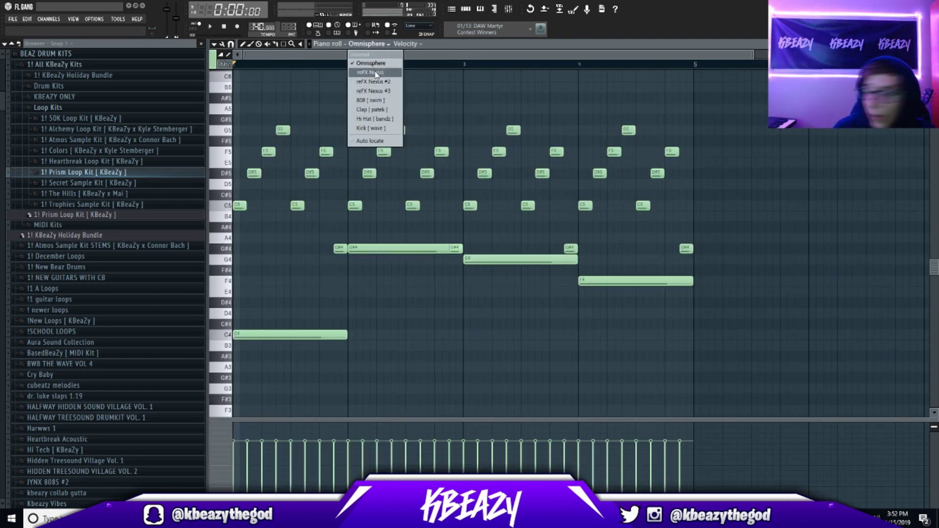
{"action": "left_click", "coordinate": [376, 74]}
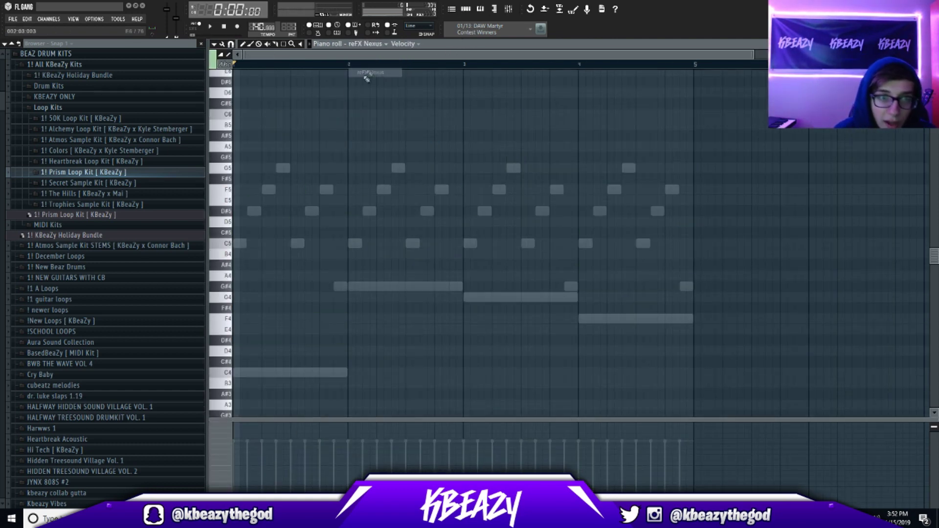
{"action": "left_click", "coordinate": [466, 10]}
{"action": "left_click", "coordinate": [577, 150]}
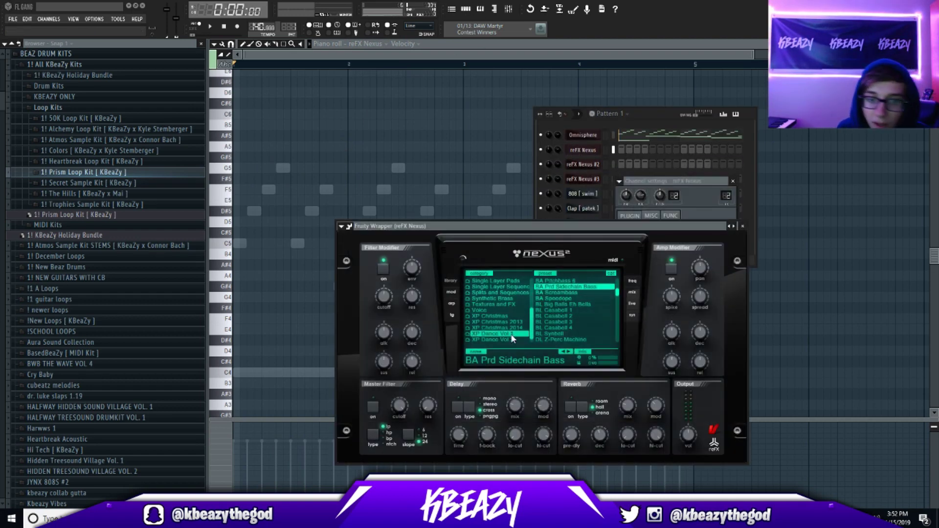
Step: Enter one-bar reFX Nexus notes matching the ghost bass line: C4, G#4, G4 and F4 in bars 1 to 4
{"action": "left_click", "coordinate": [443, 44]}
{"action": "scroll", "coordinate": [391, 231], "scroll_direction": "down", "scroll_amount": 3}
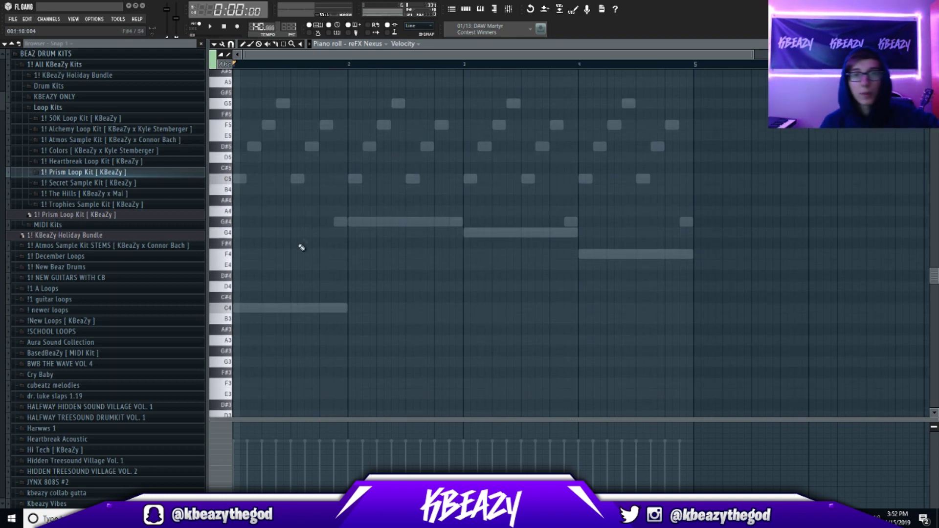
{"action": "right_click", "coordinate": [278, 298]}
{"action": "left_click", "coordinate": [258, 308]}
{"action": "left_click_drag", "start_coordinate": [256, 308], "coordinate": [193, 312]}
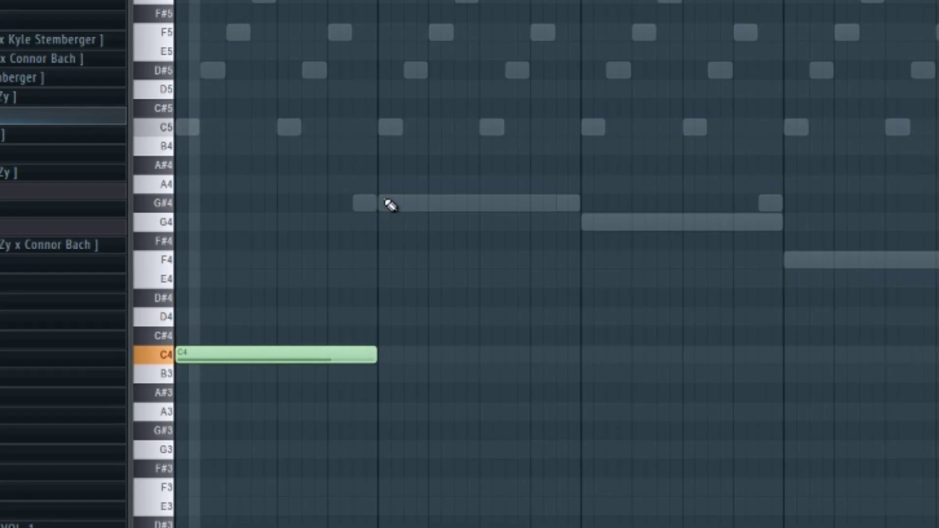
{"action": "left_click", "coordinate": [387, 203]}
{"action": "left_click", "coordinate": [590, 222]}
{"action": "left_click", "coordinate": [785, 264]}
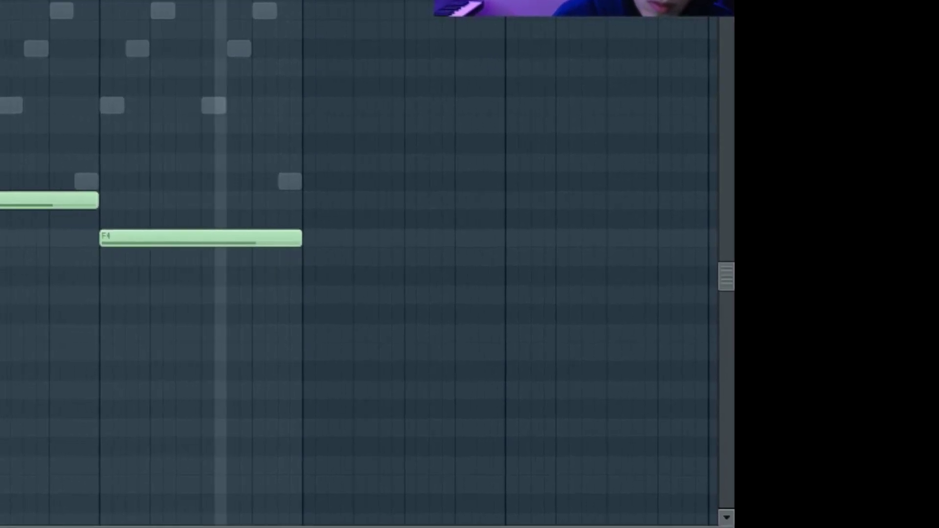
Step: Switch the piano roll to reFX Nexus #2 and enter a two-step C5 note at the start of bar 1
{"action": "left_click", "coordinate": [364, 44]}
{"action": "left_click", "coordinate": [371, 83]}
{"action": "key", "text": "space"}
{"action": "left_click", "coordinate": [237, 243]}
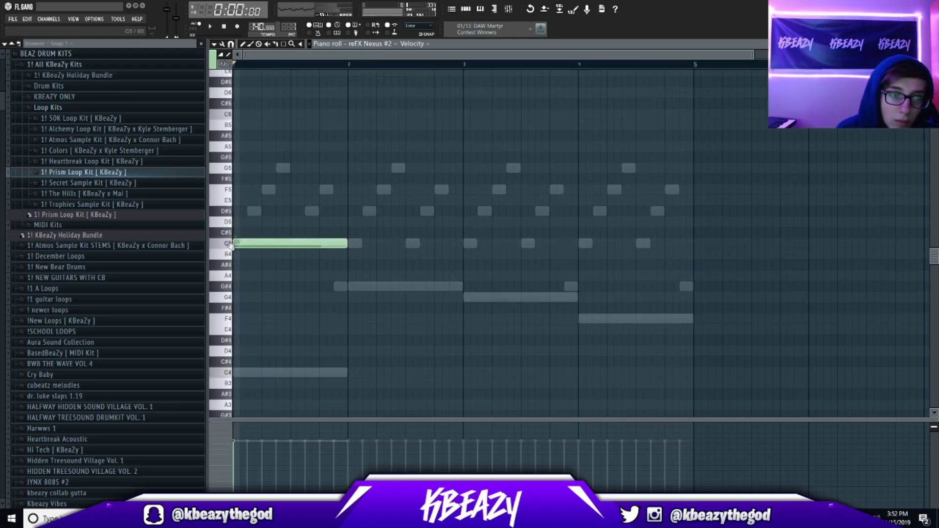
{"action": "left_click_drag", "start_coordinate": [348, 246], "coordinate": [243, 252]}
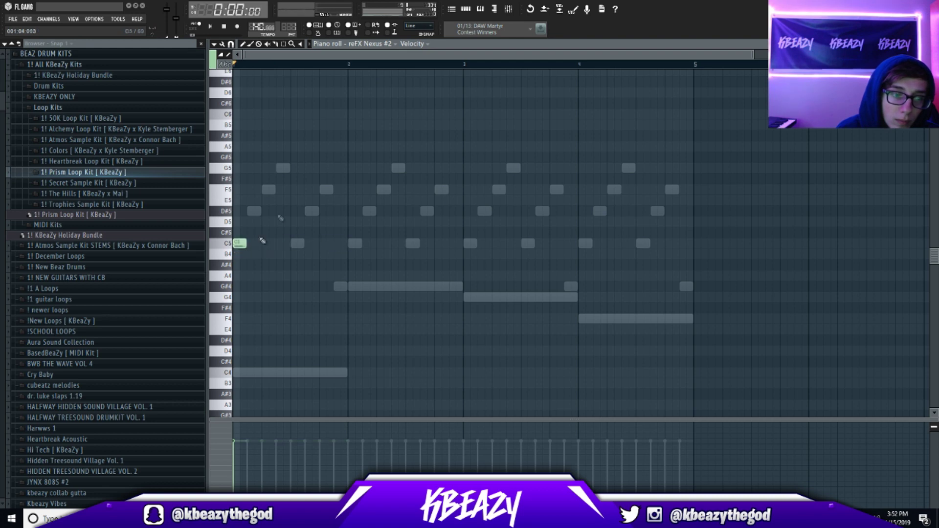
Step: Add two-step notes D#5 at step 11 of bar 1, C5 at the start of bar 2, and G#5 at step 11 of bar 2
{"action": "key", "text": "space"}
{"action": "left_click", "coordinate": [310, 211]}
{"action": "left_click", "coordinate": [353, 243]}
{"action": "left_click", "coordinate": [424, 189]}
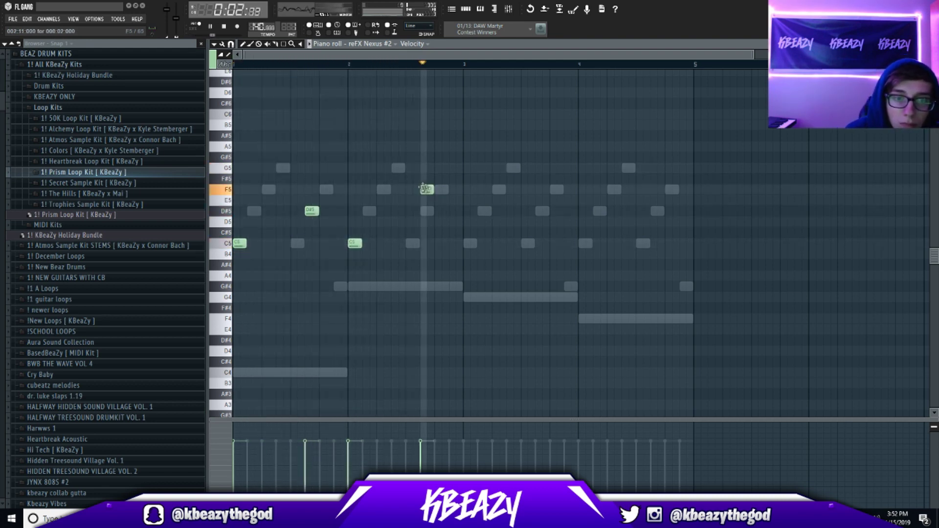
{"action": "left_click_drag", "start_coordinate": [427, 190], "coordinate": [425, 158]}
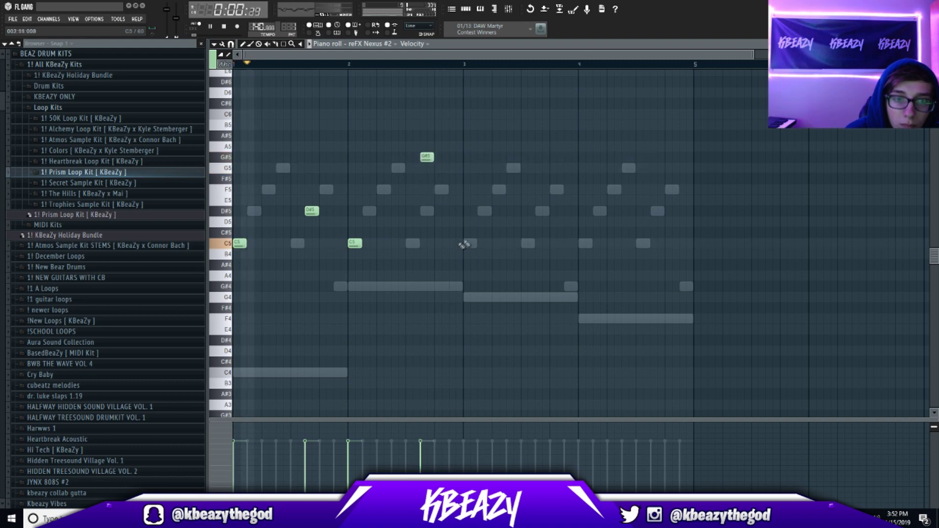
Step: Duplicate the two-bar phrase into bars 3 and 4, changing bar 3's D#5 to G5 and bar 4's G#5 to F5
{"action": "key", "text": "ctrl+b"}
{"action": "left_click_drag", "start_coordinate": [442, 243], "coordinate": [471, 243]}
{"action": "key", "text": "ctrl+d"}
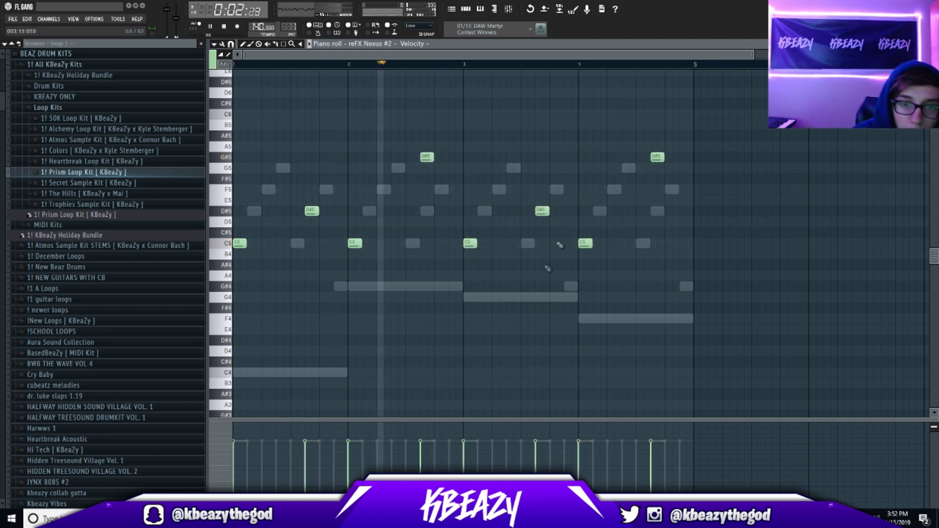
{"action": "left_click_drag", "start_coordinate": [542, 210], "coordinate": [543, 168]}
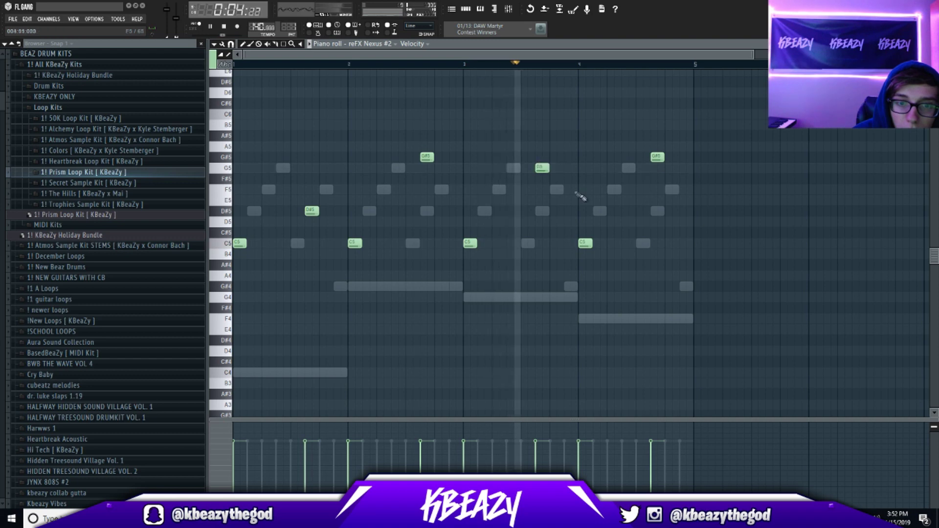
{"action": "left_click_drag", "start_coordinate": [657, 157], "coordinate": [657, 189]}
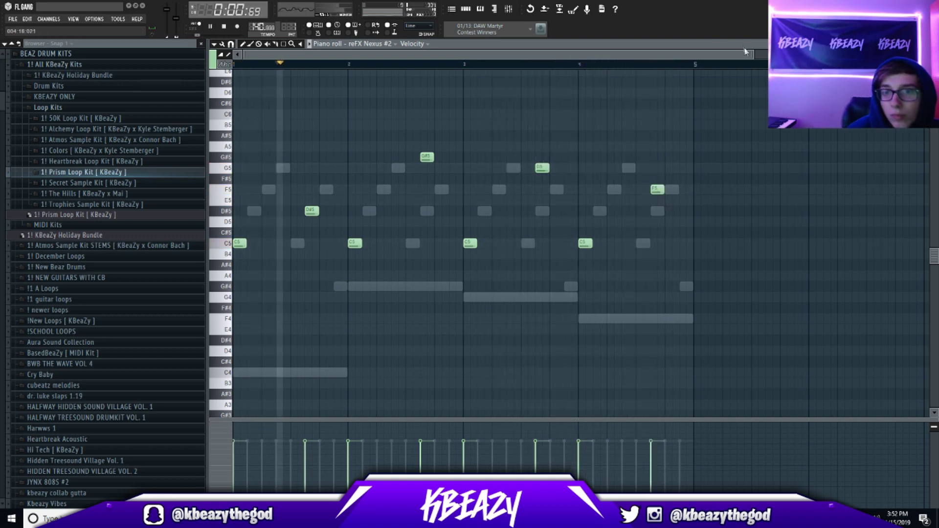
Step: Raise all reFX Nexus #2 notes by one octave and listen to the pattern with them
{"action": "left_click_drag", "start_coordinate": [754, 54], "coordinate": [822, 54]}
{"action": "key", "text": "ctrl+Up"}
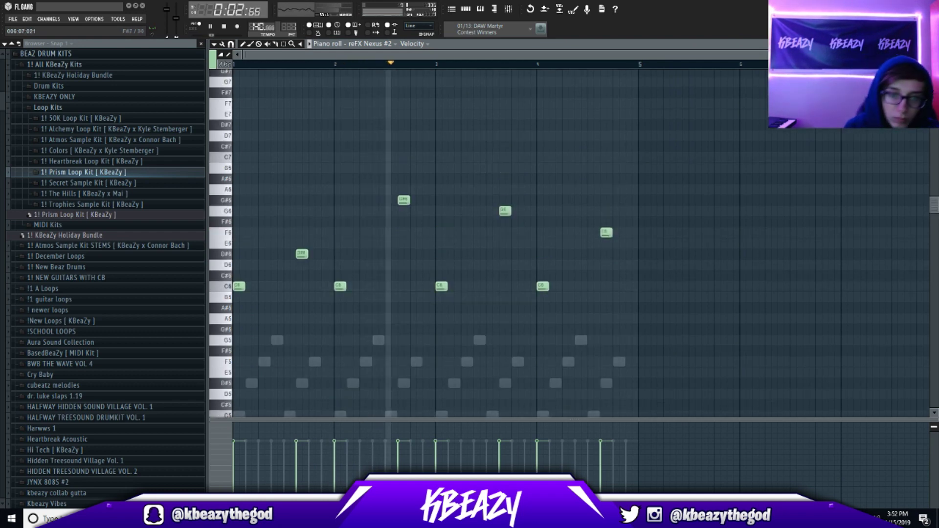
{"action": "key", "text": "F6"}
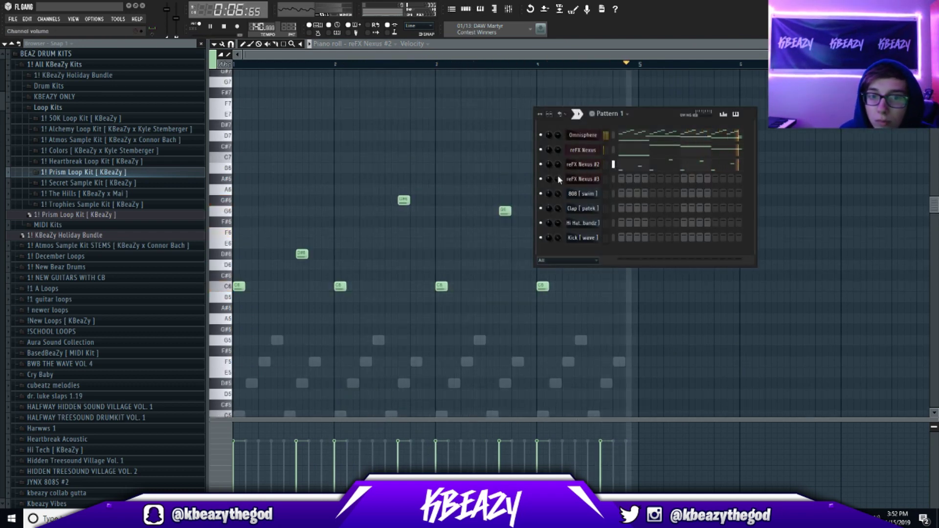
{"action": "key", "text": "F6"}
{"action": "key", "text": "space"}
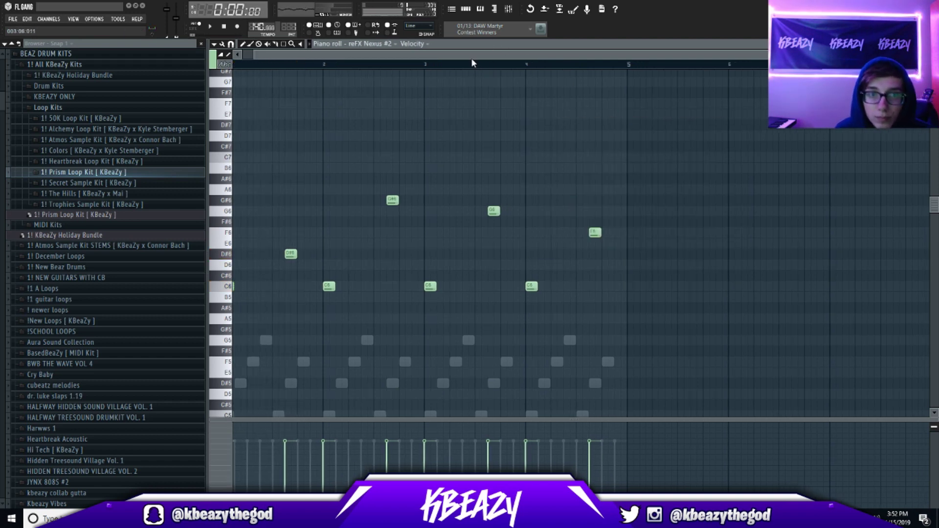
Step: Copy the Omnisphere notes into the reFX Nexus #3 piano channel and play them in its piano roll
{"action": "key", "text": "F6"}
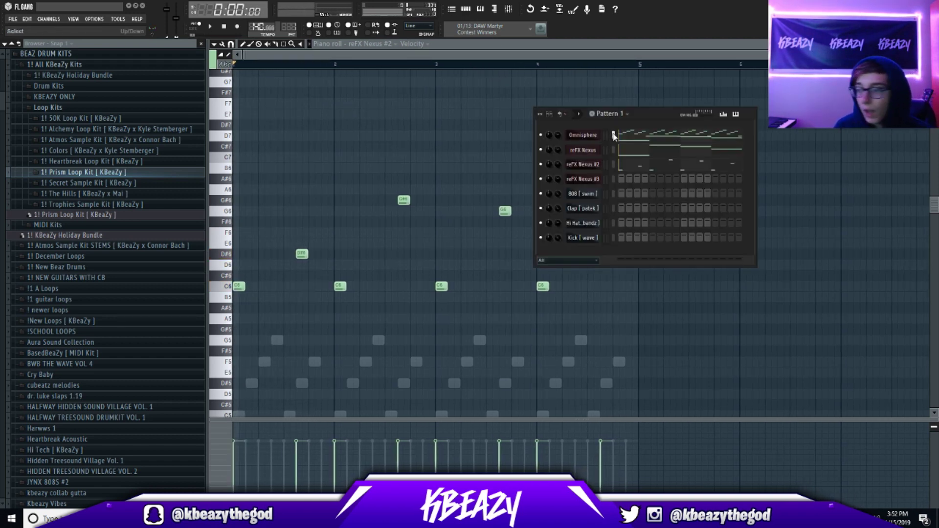
{"action": "left_click", "coordinate": [582, 178]}
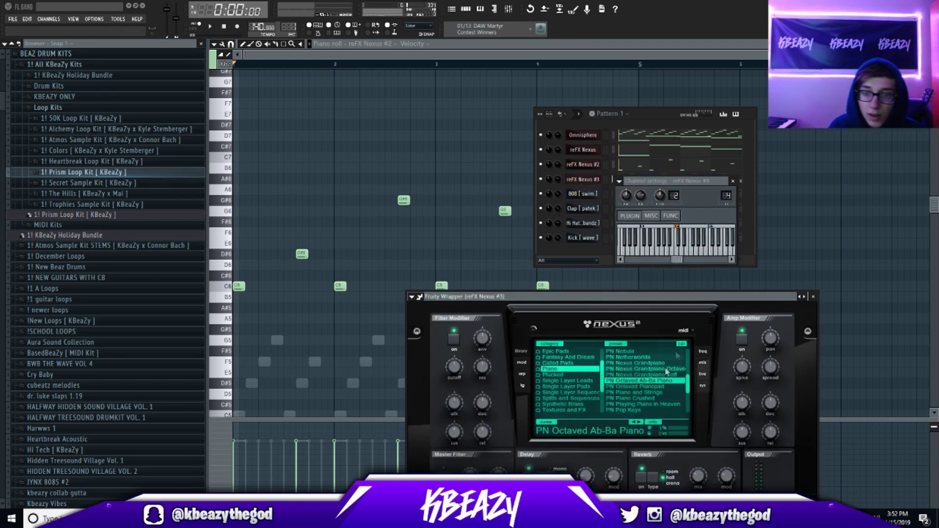
{"action": "left_click_drag", "start_coordinate": [657, 121], "coordinate": [657, 120]}
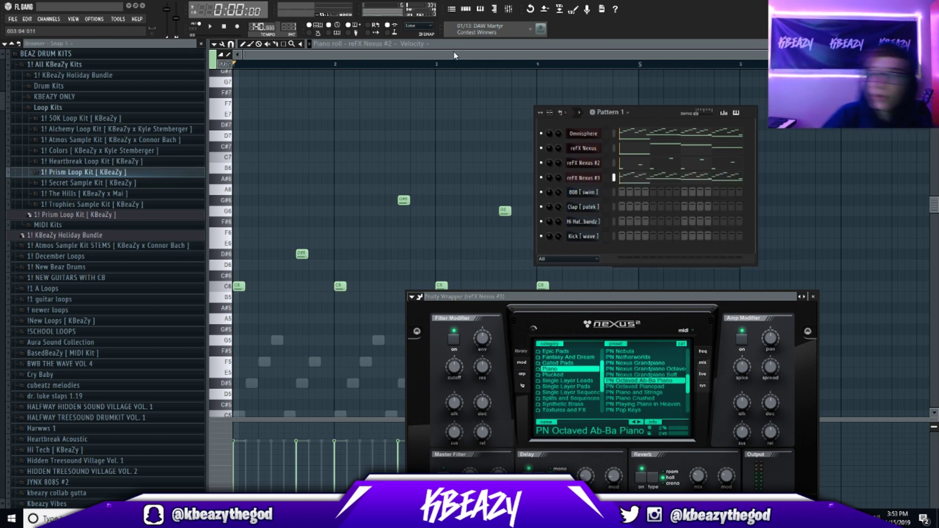
{"action": "left_click_drag", "start_coordinate": [458, 55], "coordinate": [468, 55]}
{"action": "left_click", "coordinate": [381, 44]}
{"action": "left_click", "coordinate": [376, 91]}
{"action": "key", "text": "space"}
Step: Delete the four one-bar bass notes from reFX Nexus #3 and raise the remaining notes by one octave
{"action": "left_click_drag", "start_coordinate": [341, 53], "coordinate": [327, 55]}
{"action": "right_click", "coordinate": [298, 346]}
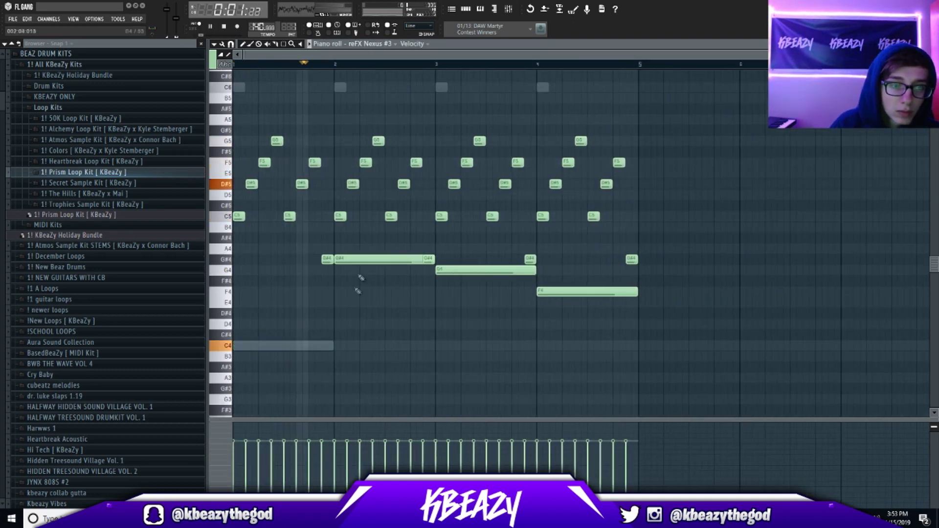
{"action": "right_click", "coordinate": [364, 260]}
{"action": "right_click", "coordinate": [482, 270]}
{"action": "right_click", "coordinate": [583, 292]}
{"action": "key", "text": "space"}
{"action": "key", "text": "ctrl+Up"}
{"action": "scroll", "coordinate": [534, 92], "scroll_direction": "up", "scroll_amount": 4}
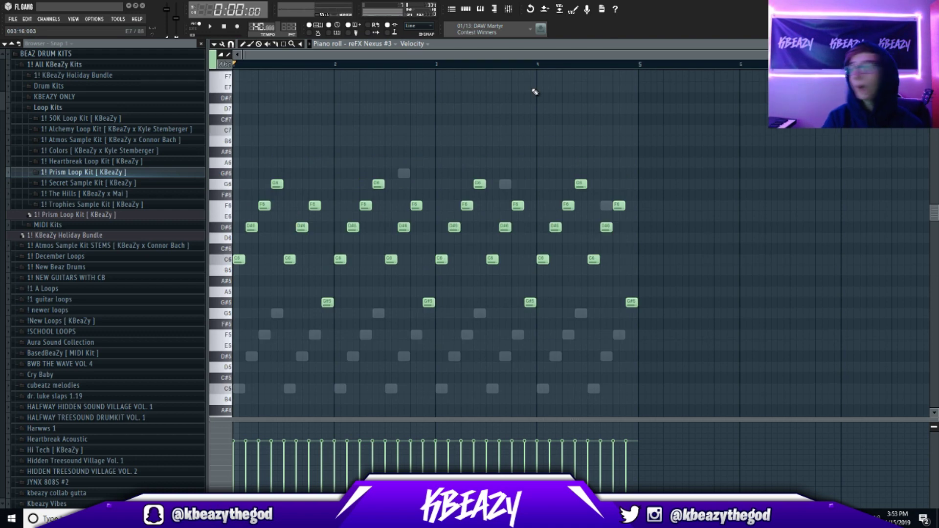
Step: Open the reFX Nexus #3 instrument and adjust the attack in its amp modifier
{"action": "scroll", "coordinate": [512, 63], "scroll_direction": "down", "scroll_amount": 1}
{"action": "scroll", "coordinate": [392, 186], "scroll_direction": "down", "scroll_amount": 3}
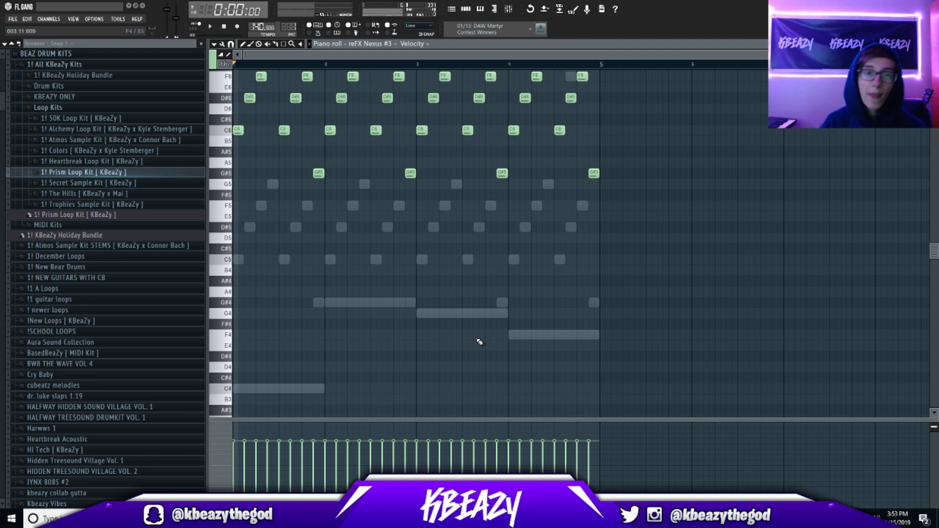
{"action": "scroll", "coordinate": [389, 328], "scroll_direction": "up", "scroll_amount": 3}
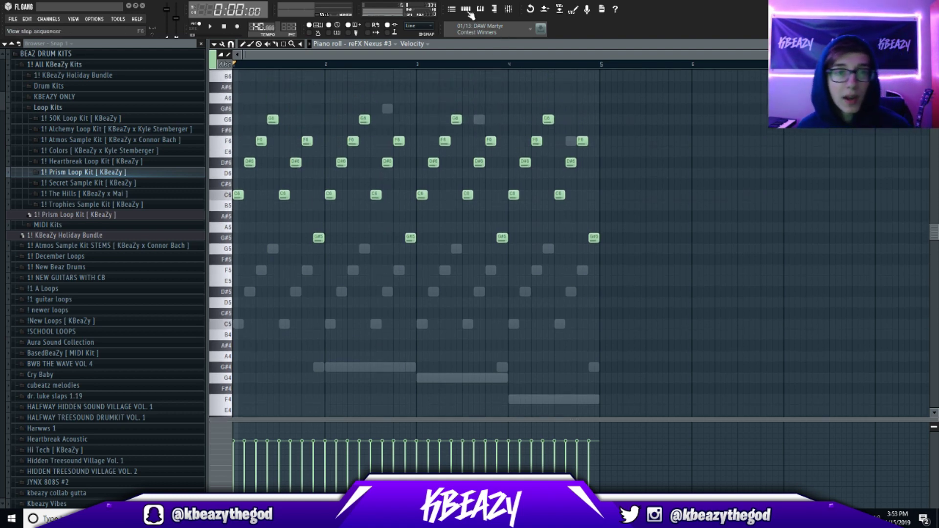
{"action": "key", "text": "F6"}
{"action": "left_click", "coordinate": [597, 178]}
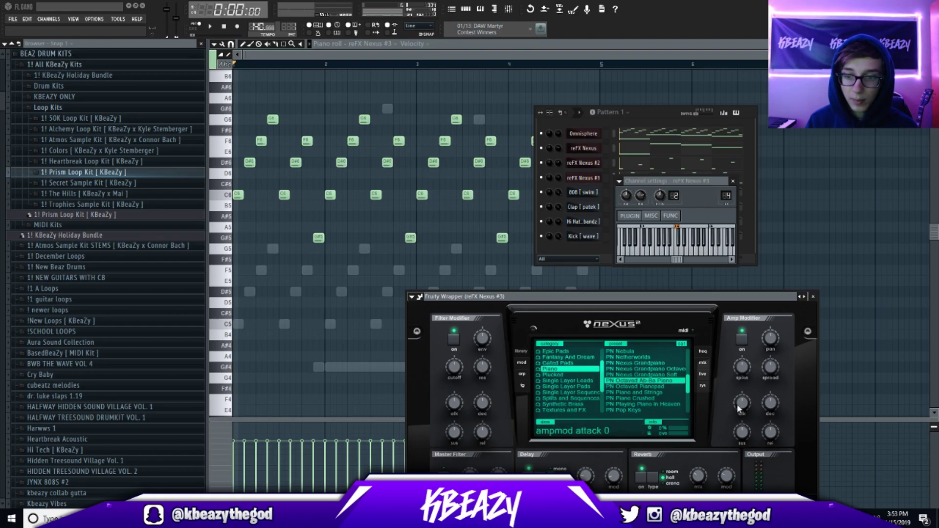
{"action": "left_click_drag", "start_coordinate": [740, 401], "coordinate": [741, 385]}
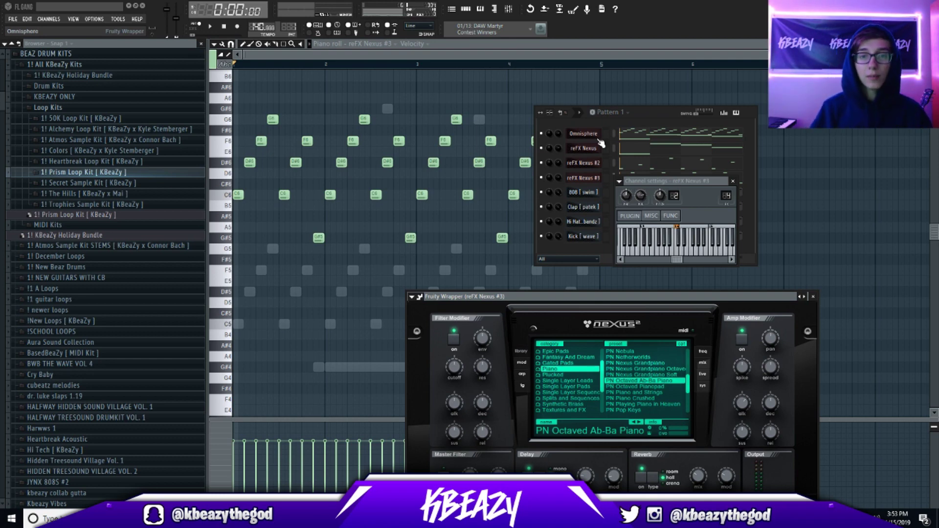
{"action": "left_click", "coordinate": [640, 113]}
{"action": "key", "text": "F9"}
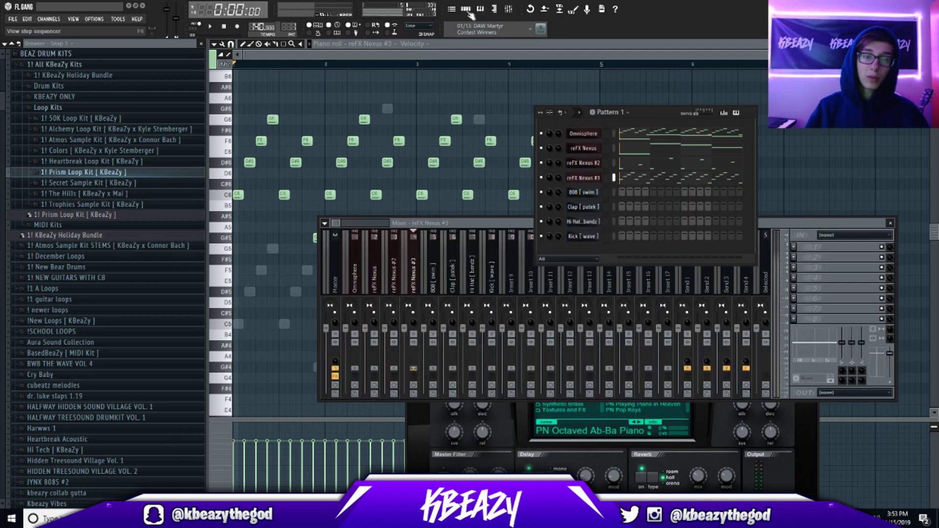
{"action": "left_click", "coordinate": [445, 57]}
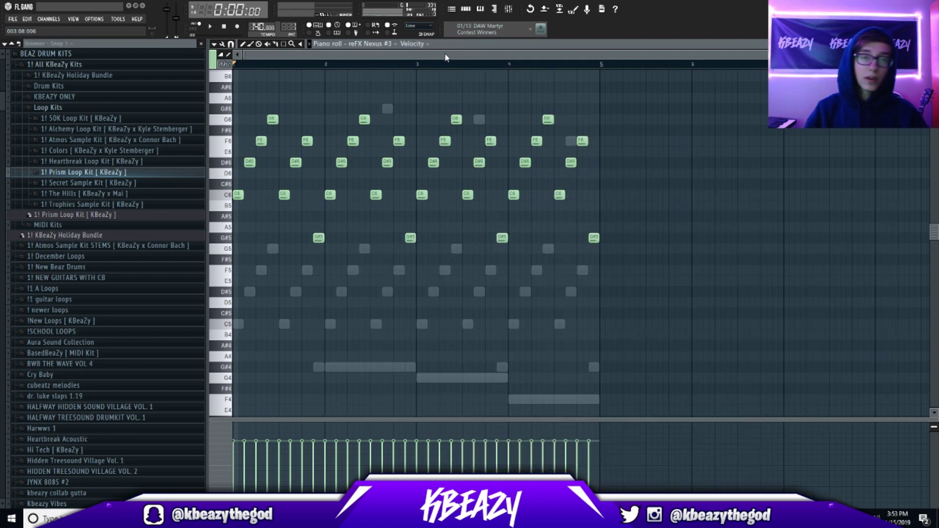
Step: Add high reFX Nexus #3 notes: G#7, G7 and F7 at steps 1, 7 and 13 of bar 1, and D#7 at bar 2's start
{"action": "key", "text": "space"}
{"action": "scroll", "coordinate": [247, 147], "scroll_direction": "up", "scroll_amount": 3}
{"action": "key", "text": "space"}
{"action": "left_click", "coordinate": [238, 77]}
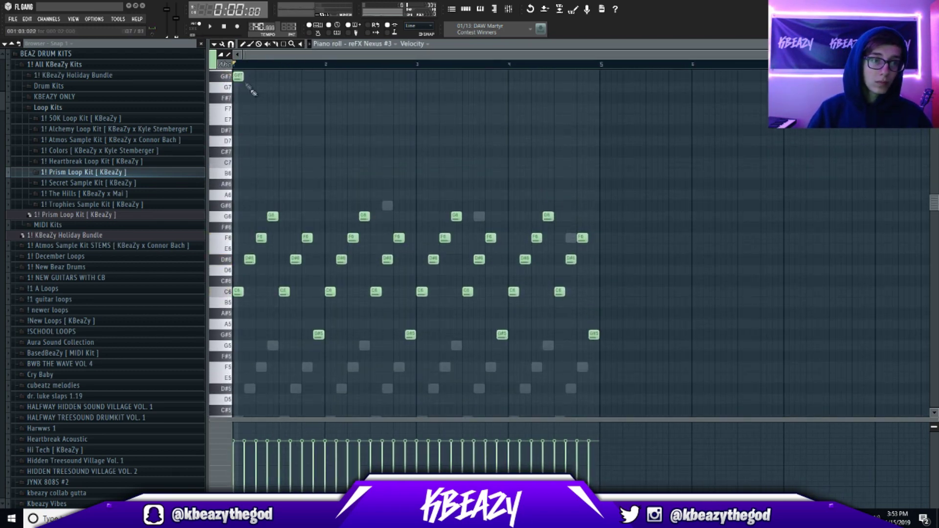
{"action": "scroll", "coordinate": [249, 93], "scroll_direction": "up", "scroll_amount": 3}
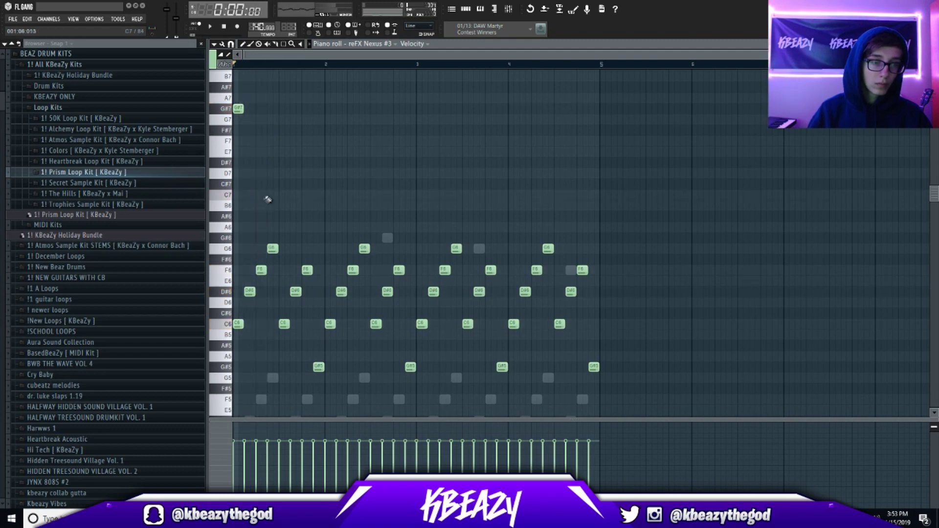
{"action": "left_click_drag", "start_coordinate": [274, 122], "coordinate": [268, 121]}
{"action": "left_click", "coordinate": [303, 141]}
{"action": "key", "text": "space"}
{"action": "left_click", "coordinate": [329, 164]}
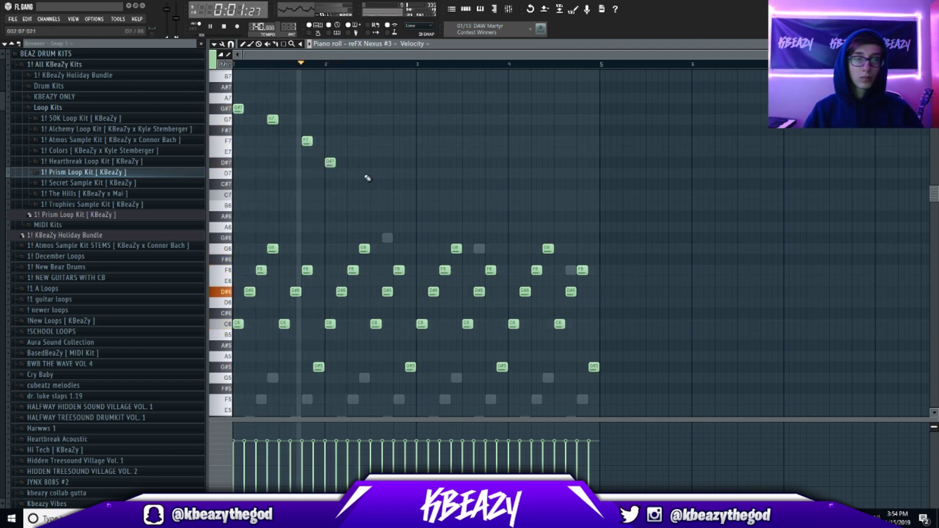
Step: End the descending high phrase with a C7 note at step 11 of bar 2, checking it by playback
{"action": "left_click", "coordinate": [399, 174]}
{"action": "right_click", "coordinate": [399, 174]}
{"action": "key", "text": "space"}
{"action": "key", "text": "space"}
{"action": "right_click", "coordinate": [387, 195]}
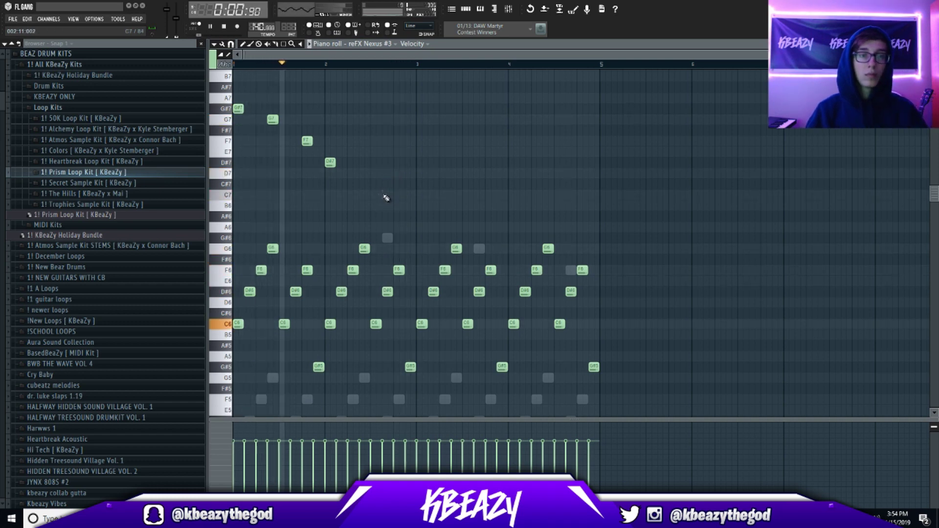
{"action": "key", "text": "space"}
{"action": "key", "text": "space"}
Step: Duplicate the five high notes of bars 1 and 2 into bars 3 and 4
{"action": "left_click_drag", "start_coordinate": [421, 208], "coordinate": [418, 118]}
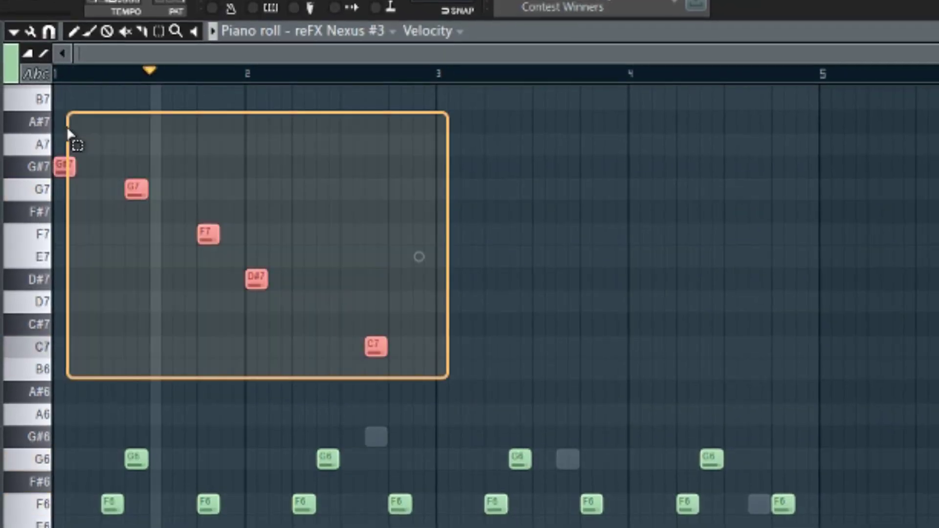
{"action": "left_click_drag", "start_coordinate": [439, 181], "coordinate": [449, 183]}
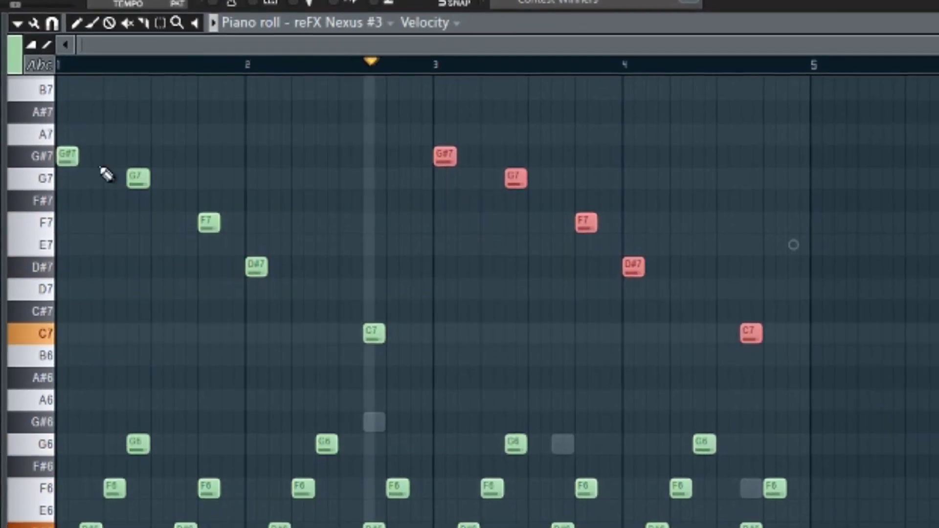
{"action": "key", "text": "ctrl+d"}
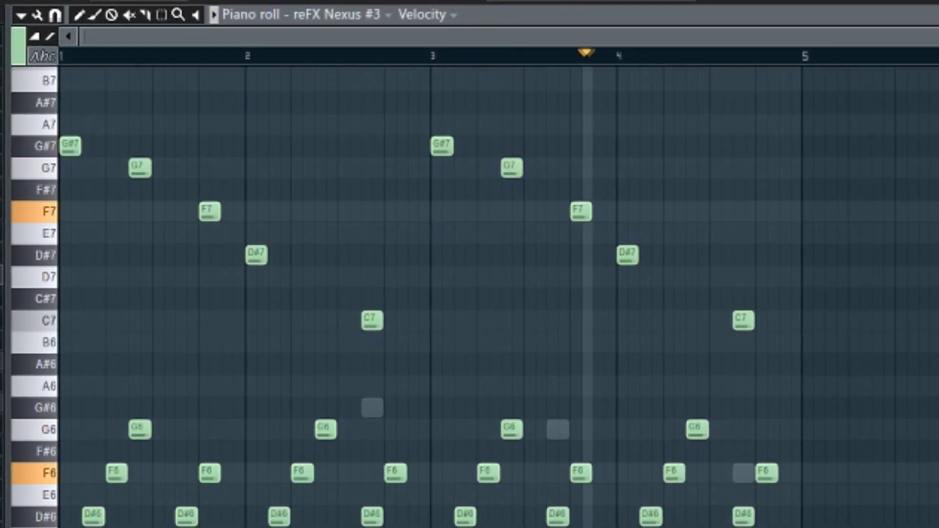
Step: Add Gross Beat to the first effect slot of the reFX Nexus #3 mixer track and load a preset with time patterns
{"action": "key", "text": "F6"}
{"action": "key", "text": "F9"}
{"action": "key", "text": "space"}
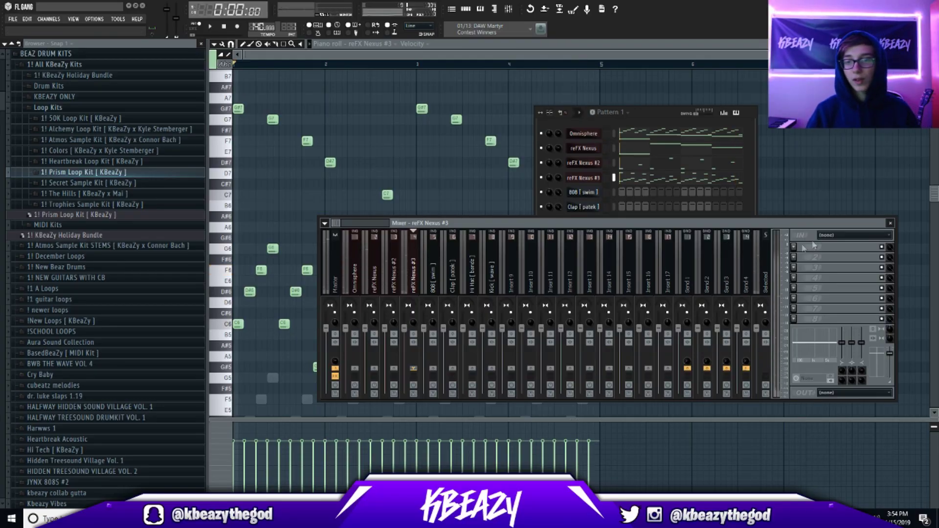
{"action": "left_click", "coordinate": [813, 247]}
{"action": "left_click", "coordinate": [812, 439]}
{"action": "left_click", "coordinate": [224, 109]}
{"action": "mouse_move", "coordinate": [249, 135]}
{"action": "left_click", "coordinate": [335, 211]}
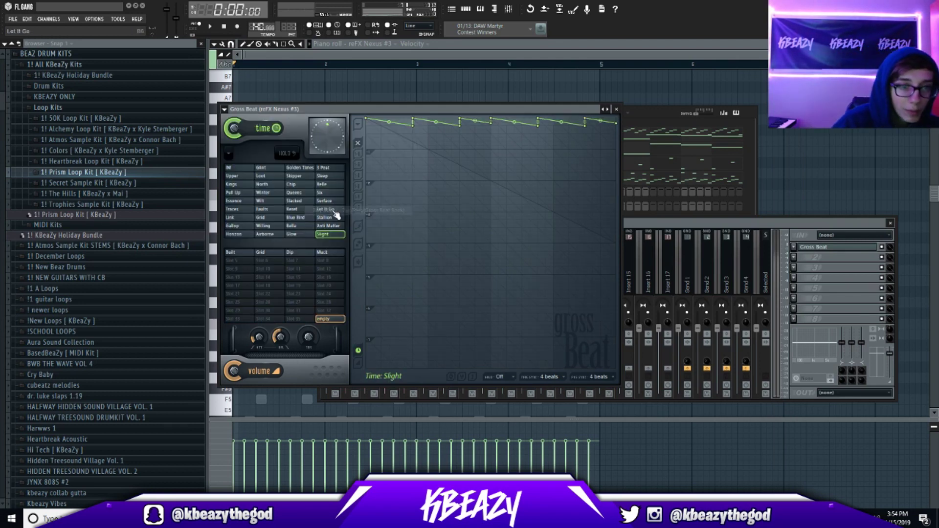
Step: Audition Gross Beat time patterns such as Gallop and Traces, select Essence, and play the pattern with it
{"action": "left_click", "coordinate": [274, 218]}
{"action": "key", "text": "space"}
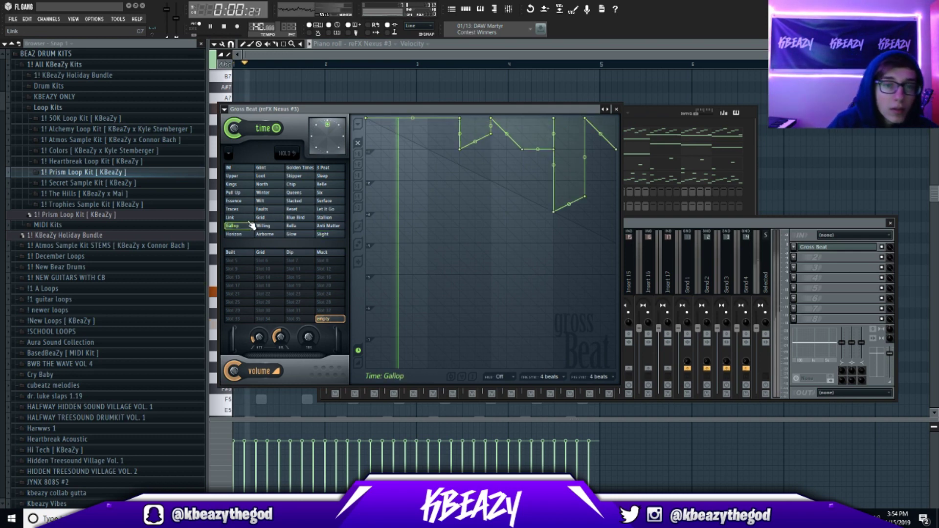
{"action": "left_click", "coordinate": [249, 216]}
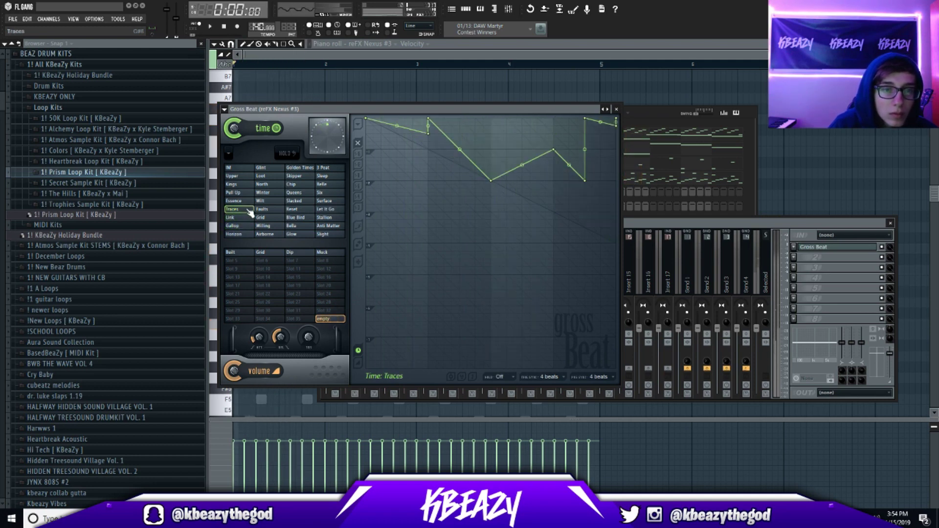
{"action": "left_click", "coordinate": [252, 201]}
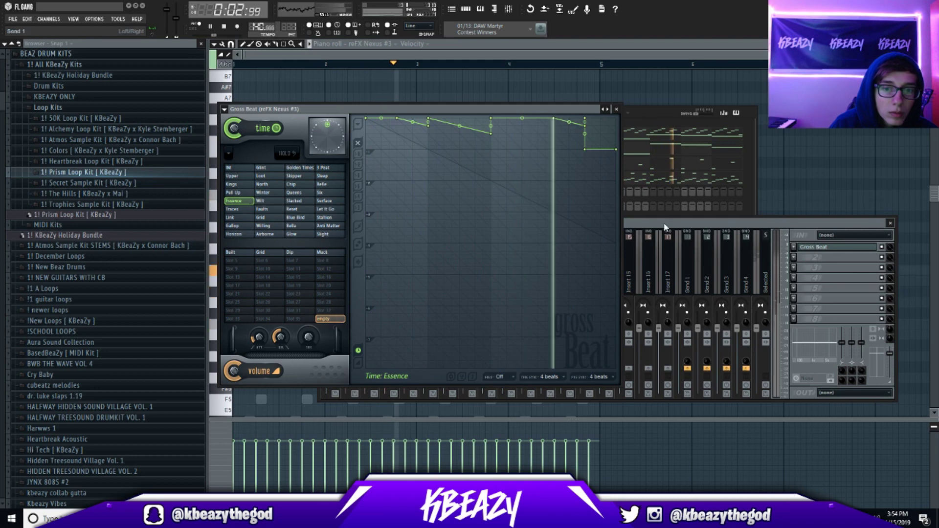
{"action": "left_click", "coordinate": [640, 246]}
{"action": "key", "text": "space"}
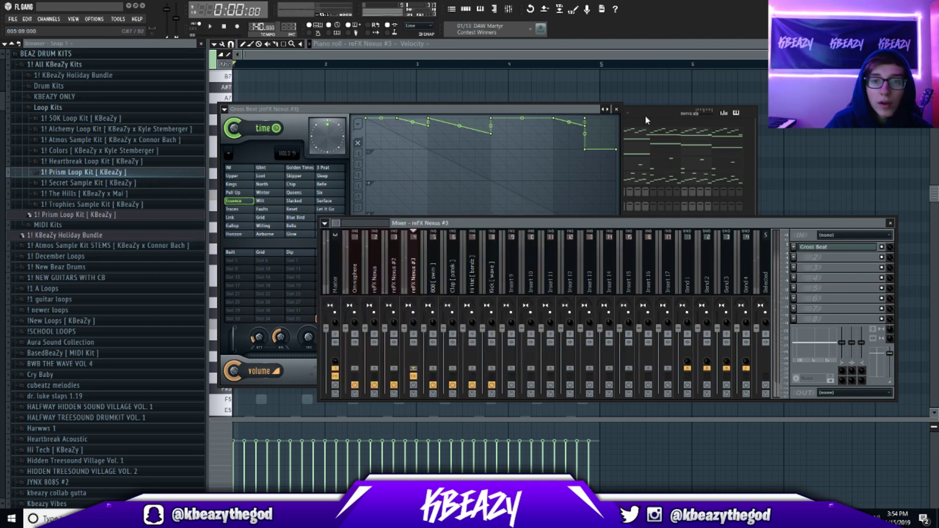
{"action": "left_click", "coordinate": [646, 121]}
{"action": "key", "text": "space"}
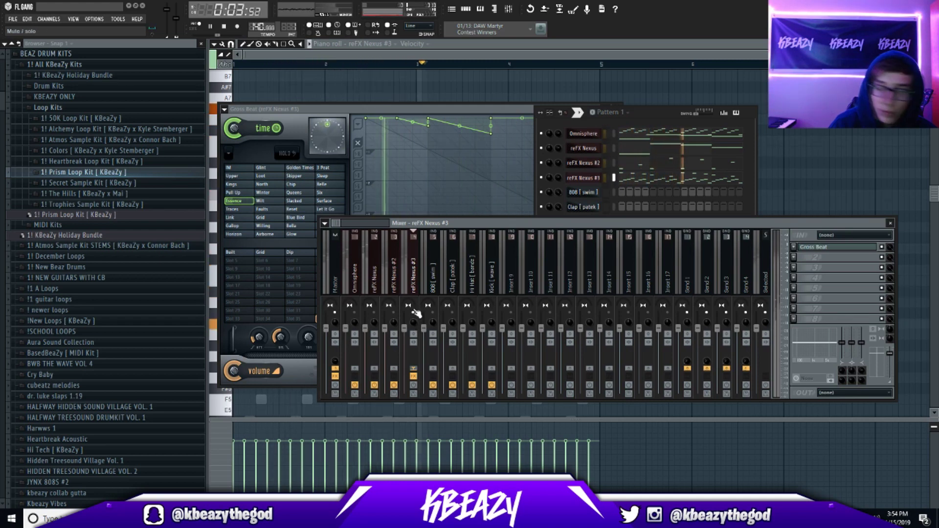
{"action": "key", "text": "space"}
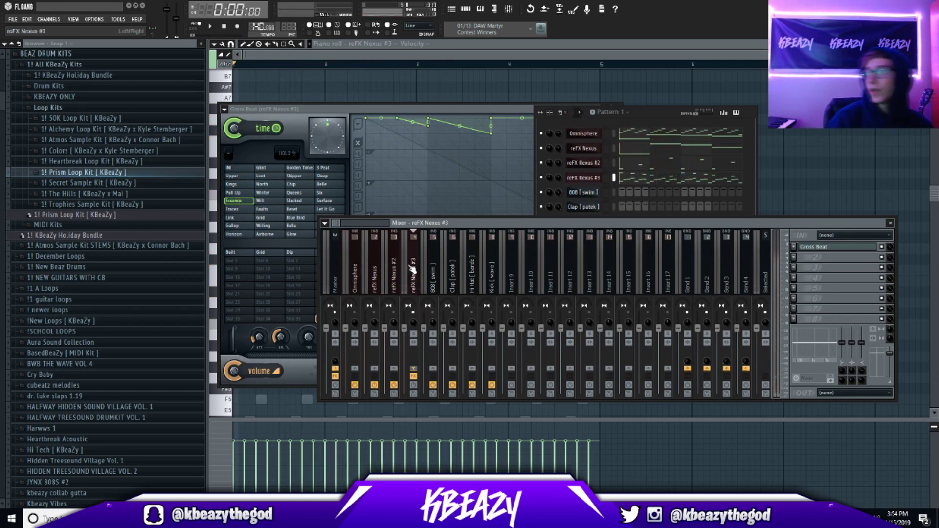
Step: Add Fruity Parametric EQ 2 to the first effect slot of the Omnisphere mixer track
{"action": "left_click", "coordinate": [364, 283]}
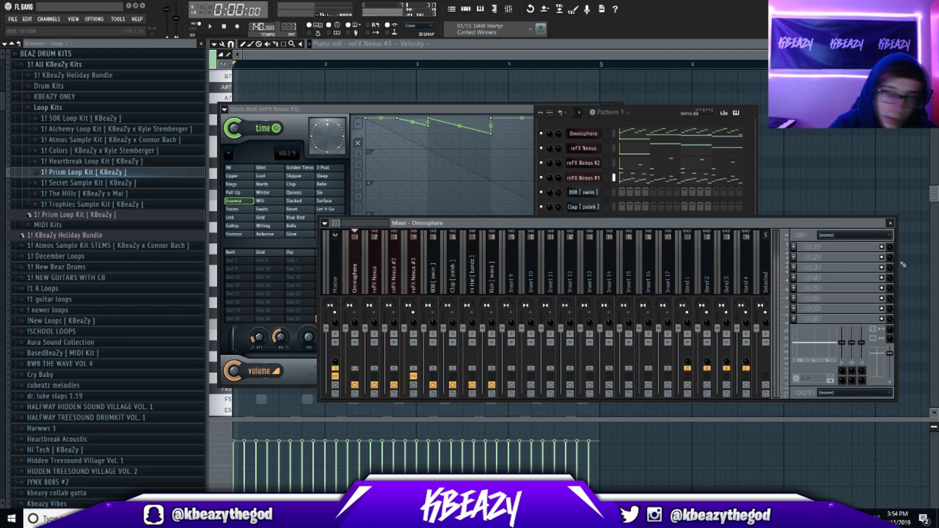
{"action": "left_click", "coordinate": [802, 251]}
{"action": "left_click", "coordinate": [840, 367]}
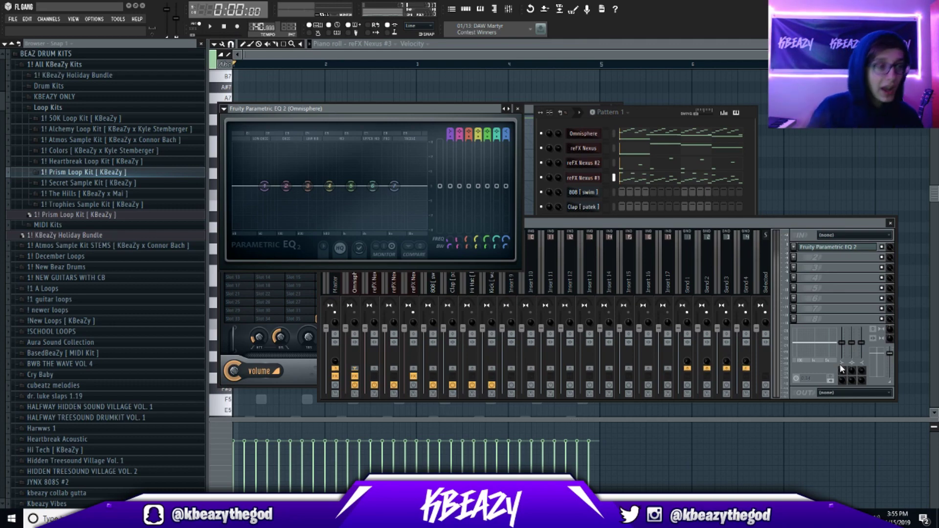
Step: Collapse the Loop Kits folder in the browser and select the 808 [ swim ] channel
{"action": "left_click", "coordinate": [48, 107]}
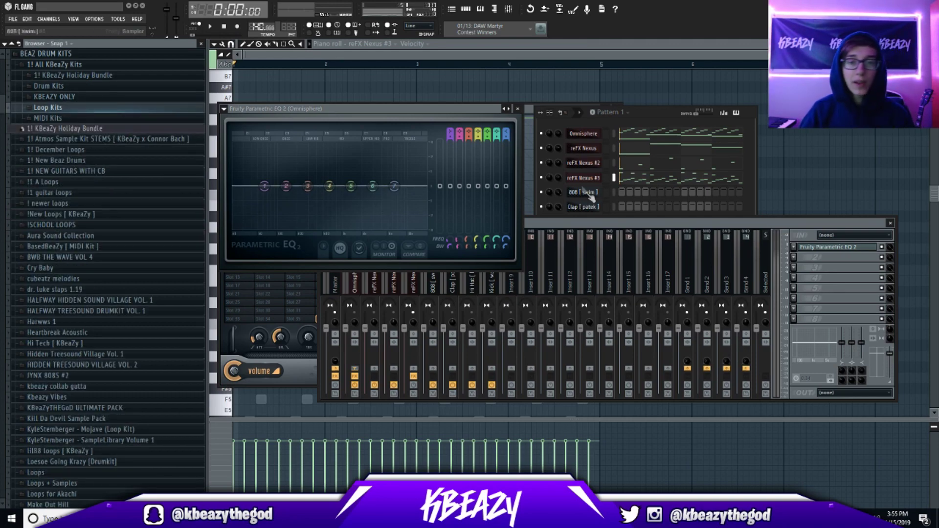
{"action": "left_click", "coordinate": [586, 192]}
{"action": "left_click", "coordinate": [587, 192]}
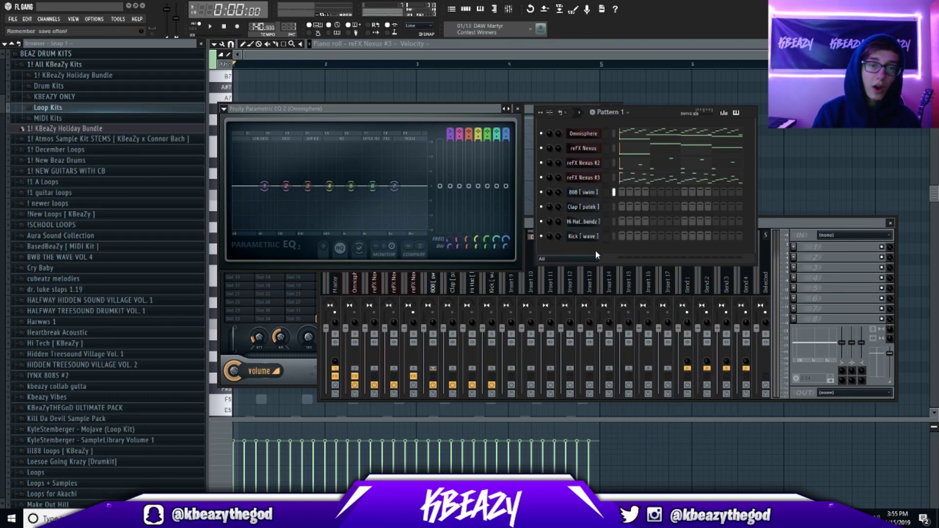
Step: Load the 40Hz + 18kHz cut preset in the Omnisphere track's Parametric EQ 2
{"action": "left_click", "coordinate": [223, 109]}
{"action": "mouse_move", "coordinate": [243, 137]}
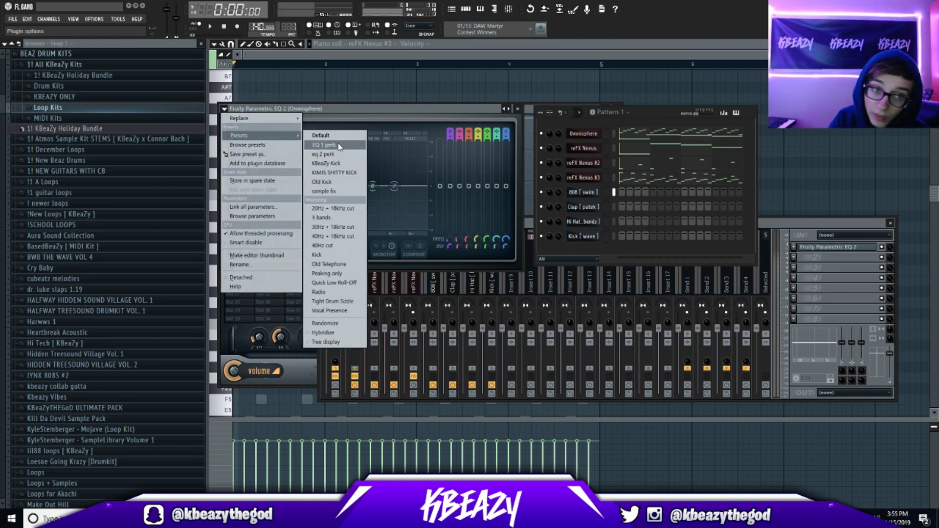
{"action": "left_click", "coordinate": [346, 237]}
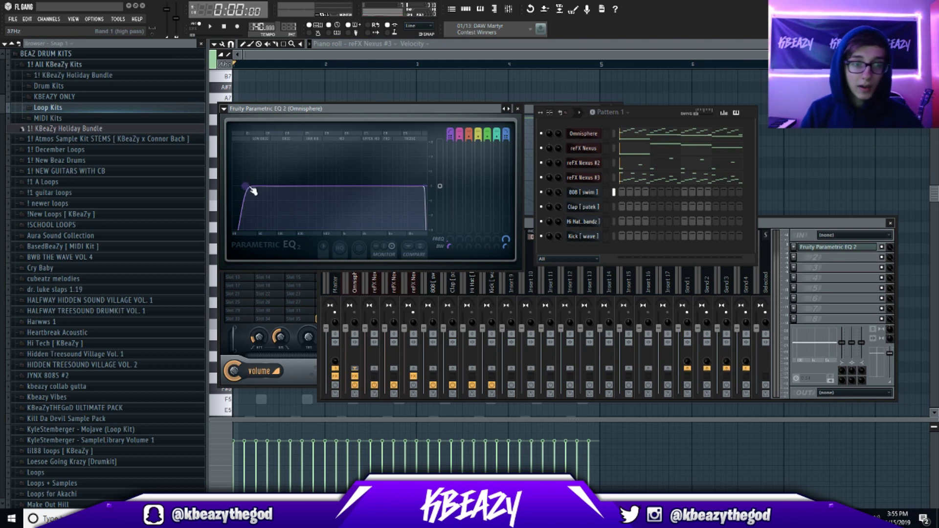
Step: Raise the high-pass cutoff in the Omnisphere track's Parametric EQ 2 and select the reFX Nexus mixer track
{"action": "left_click_drag", "start_coordinate": [252, 190], "coordinate": [316, 190]}
{"action": "left_click", "coordinate": [374, 272]}
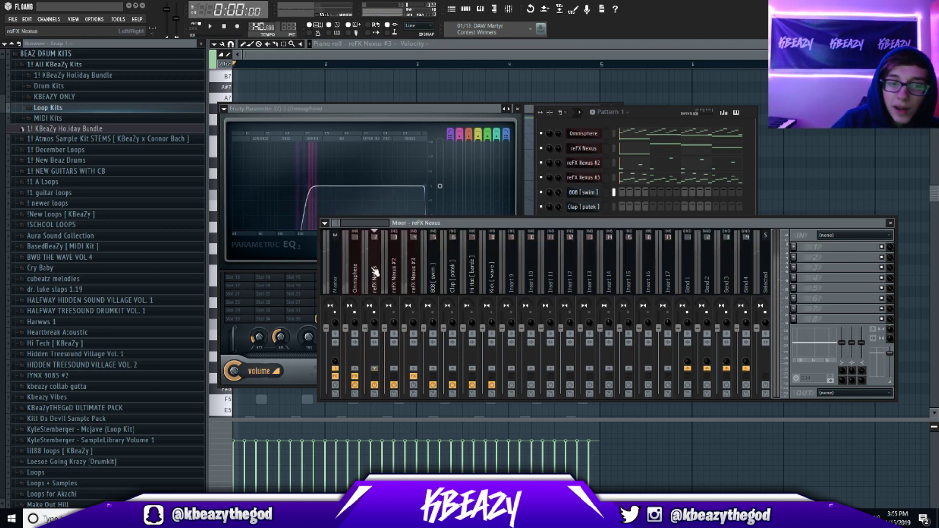
Step: Examine the cut group and cut-itself options in the channel settings of reFX Nexus and 808 [ swim ]
{"action": "left_click", "coordinate": [582, 148]}
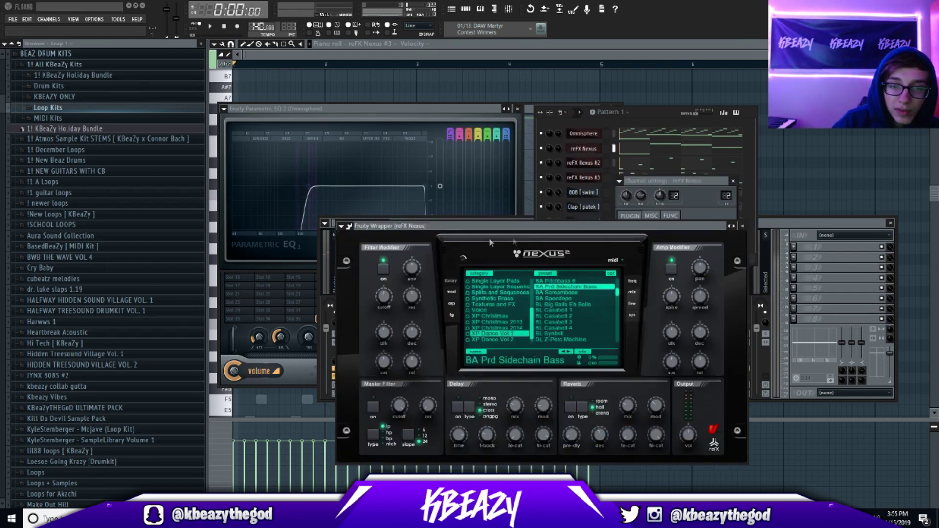
{"action": "left_click", "coordinate": [672, 200]}
{"action": "left_click", "coordinate": [651, 216]}
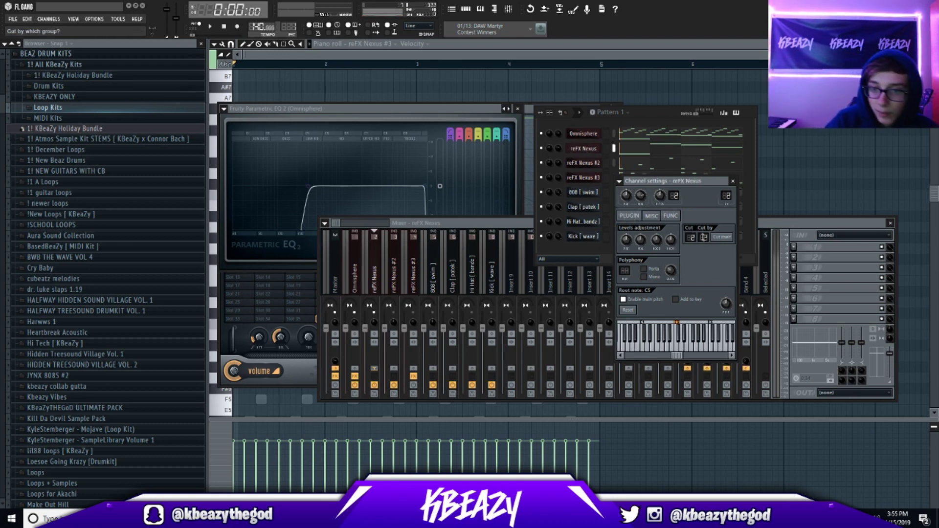
{"action": "left_click", "coordinate": [583, 192]}
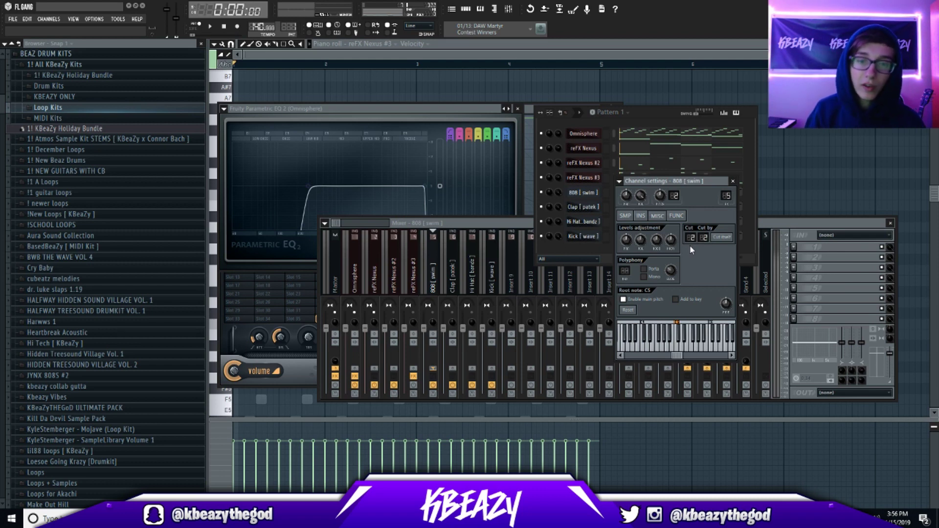
{"action": "left_click", "coordinate": [625, 215]}
{"action": "left_click", "coordinate": [655, 217]}
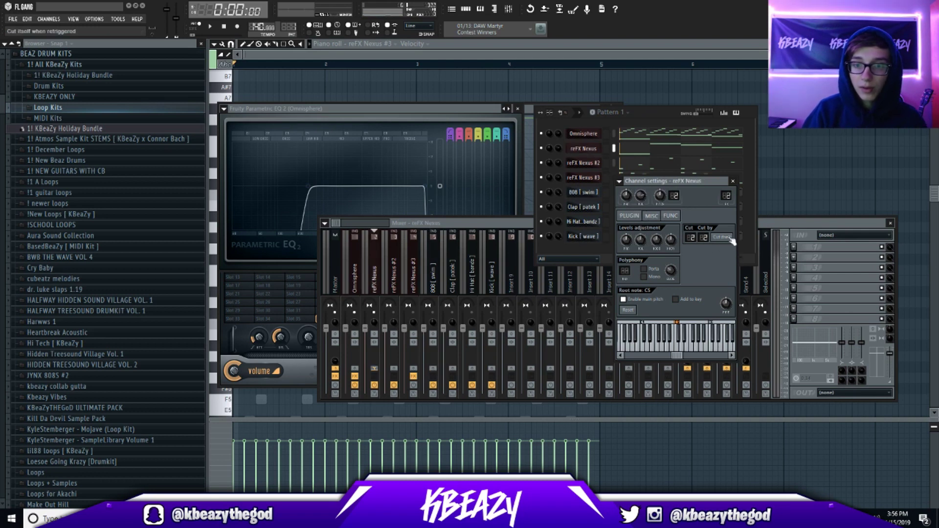
{"action": "left_click", "coordinate": [583, 192]}
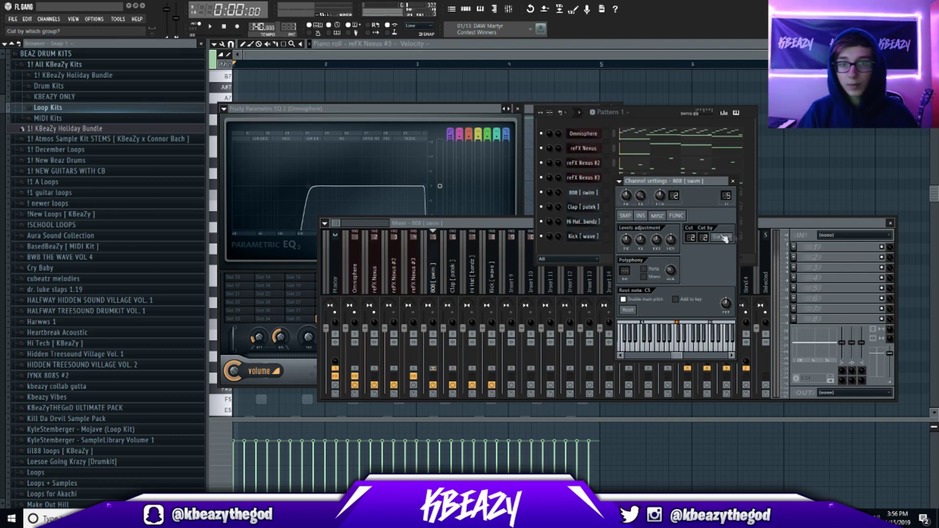
Step: Play the pattern and add Fruity Parametric EQ 2 to the reFX Nexus #2 mixer track
{"action": "left_click", "coordinate": [645, 111]}
{"action": "left_click", "coordinate": [614, 163]}
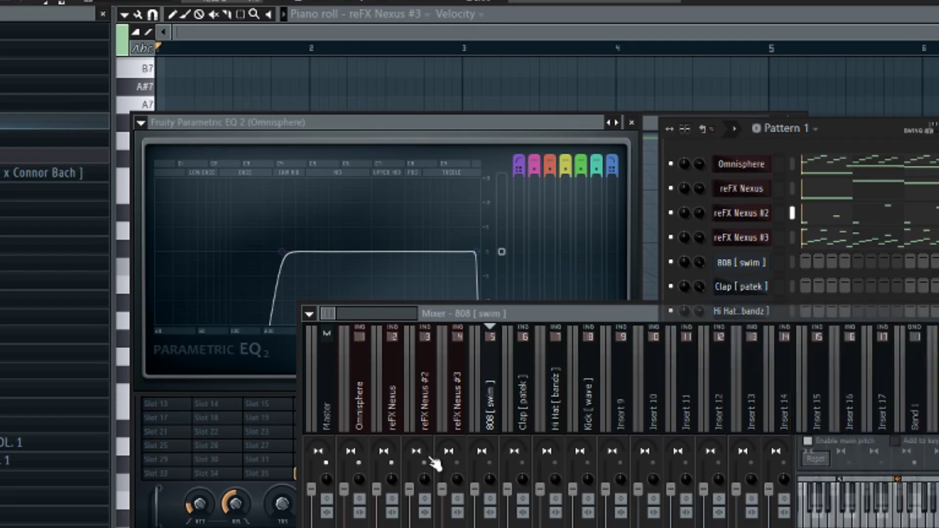
{"action": "right_click", "coordinate": [400, 313]}
{"action": "key", "text": "space"}
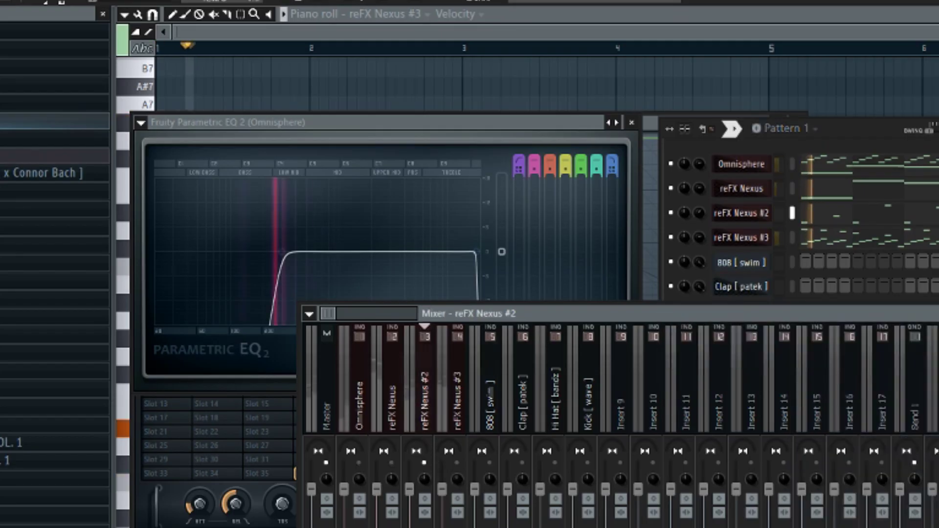
{"action": "left_click", "coordinate": [937, 391]}
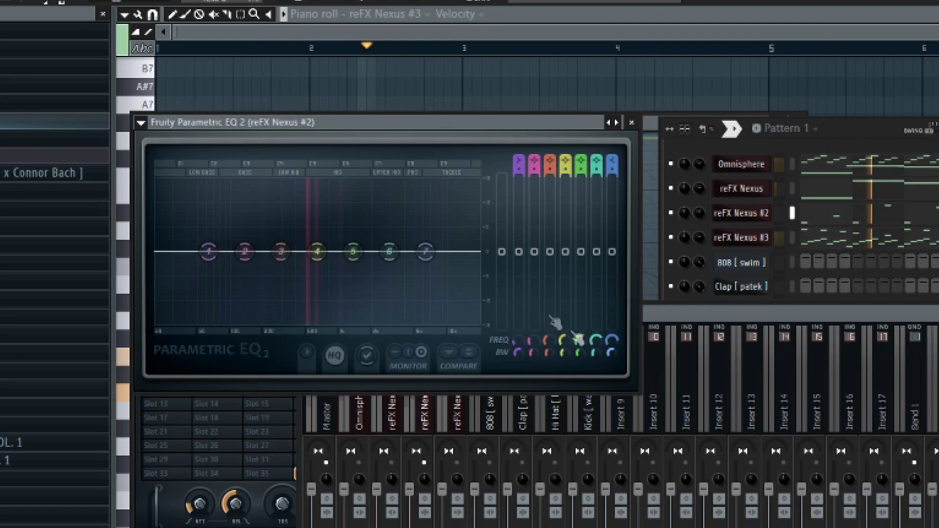
Step: Load the 40Hz + 18kHz cut preset in the reFX Nexus #2 EQ and raise its high-pass cutoff
{"action": "left_click", "coordinate": [141, 122]}
{"action": "mouse_move", "coordinate": [161, 168]}
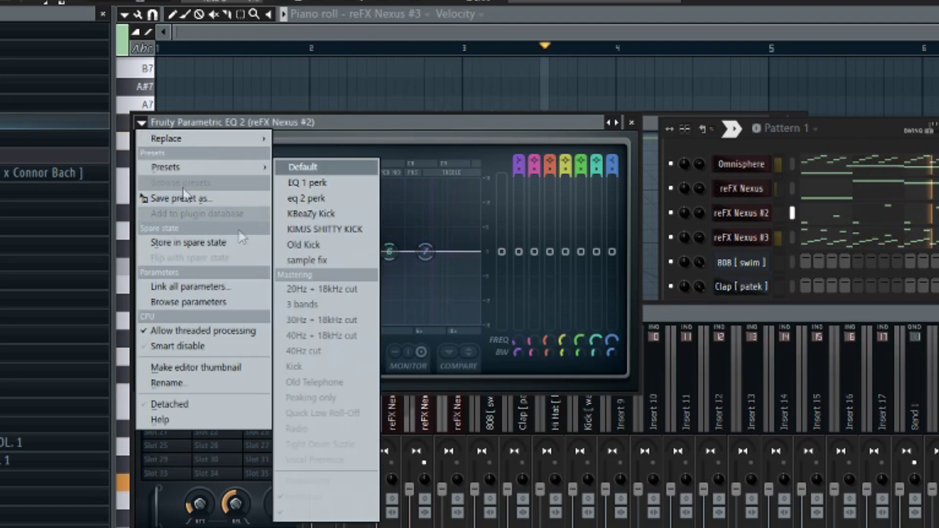
{"action": "left_click", "coordinate": [318, 337]}
{"action": "left_click_drag", "start_coordinate": [193, 253], "coordinate": [317, 278]}
Step: Add Fruity Parametric EQ 2 to the reFX Nexus #3 mixer track and load the 40Hz cut preset
{"action": "left_click", "coordinate": [458, 391]}
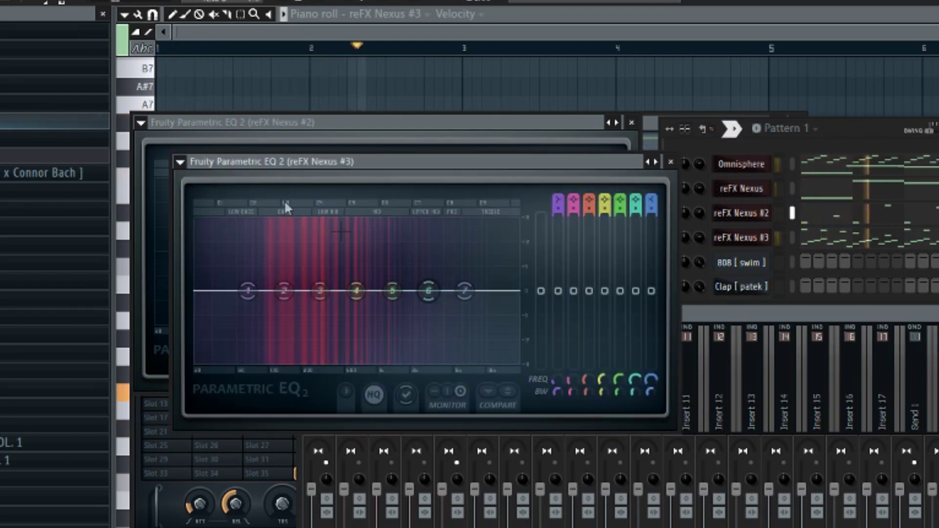
{"action": "left_click", "coordinate": [180, 162]}
{"action": "mouse_move", "coordinate": [210, 207]}
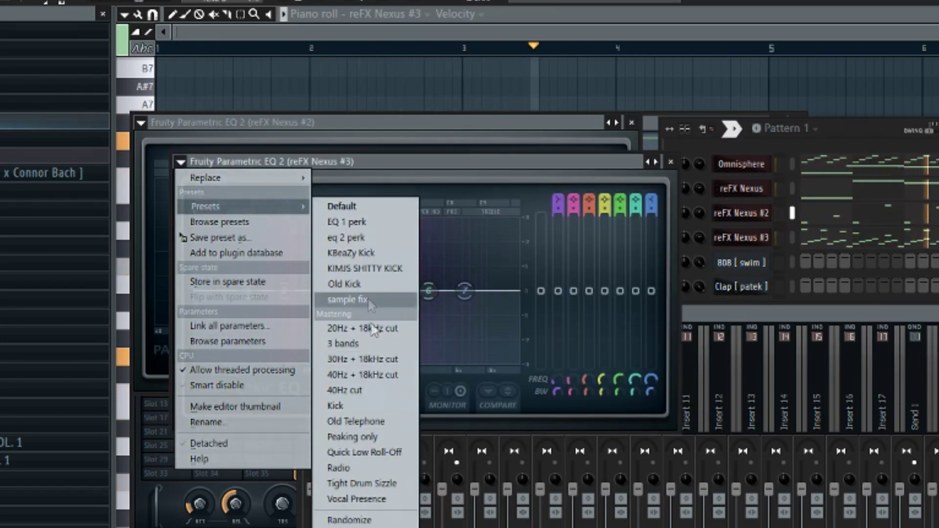
{"action": "left_click", "coordinate": [362, 375]}
Step: Raise the high-pass cutoff of the reFX Nexus #3 EQ to about 300 Hz
{"action": "left_click_drag", "start_coordinate": [224, 288], "coordinate": [318, 292]}
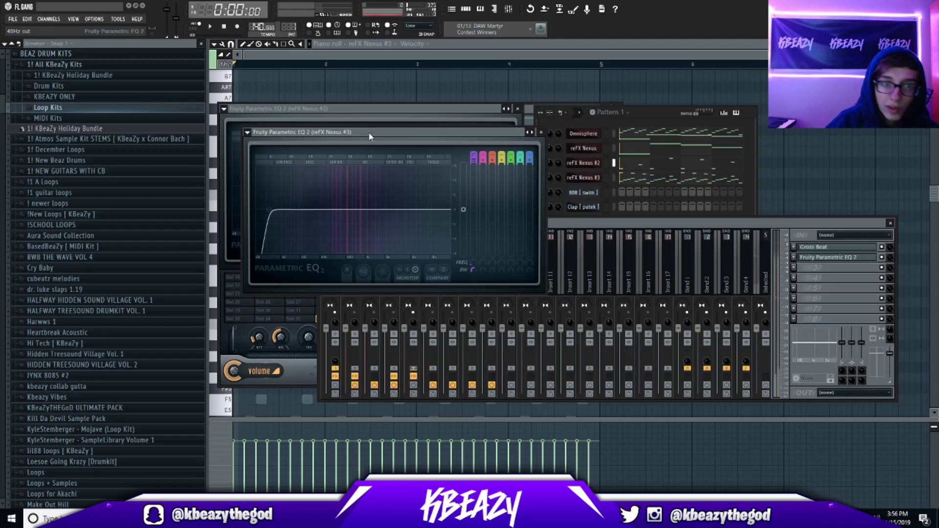
{"action": "left_click_drag", "start_coordinate": [270, 210], "coordinate": [338, 209]}
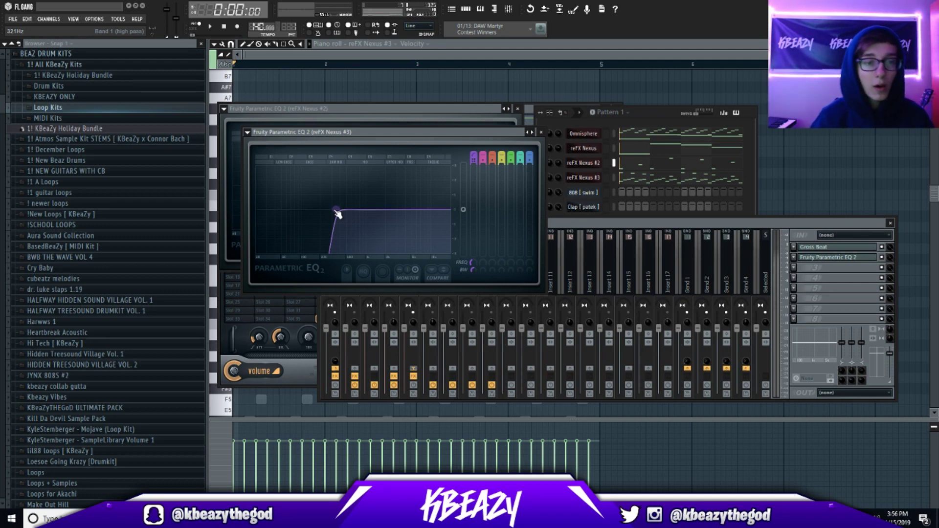
{"action": "left_click_drag", "start_coordinate": [336, 212], "coordinate": [333, 210]}
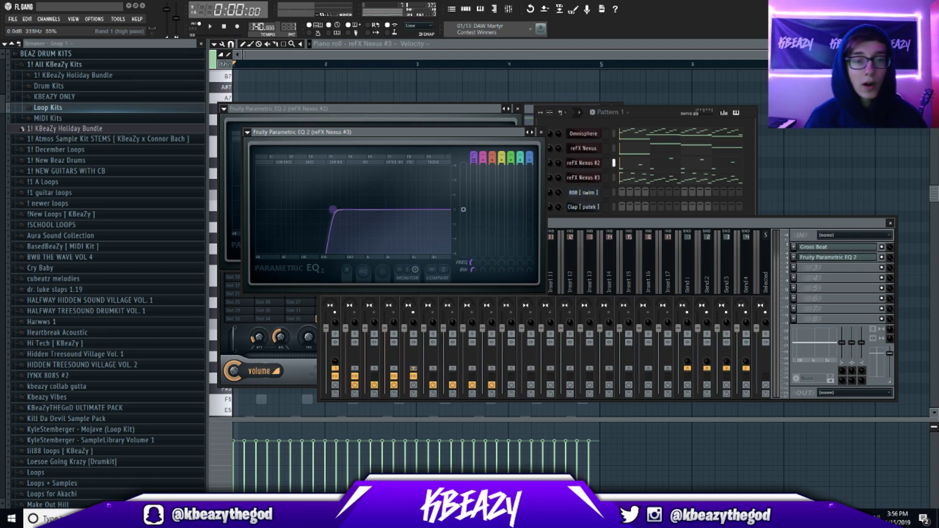
Step: Open the 808 [ swim ] channel's piano roll and mute the reFX Nexus channel in the channel rack
{"action": "left_click", "coordinate": [666, 119]}
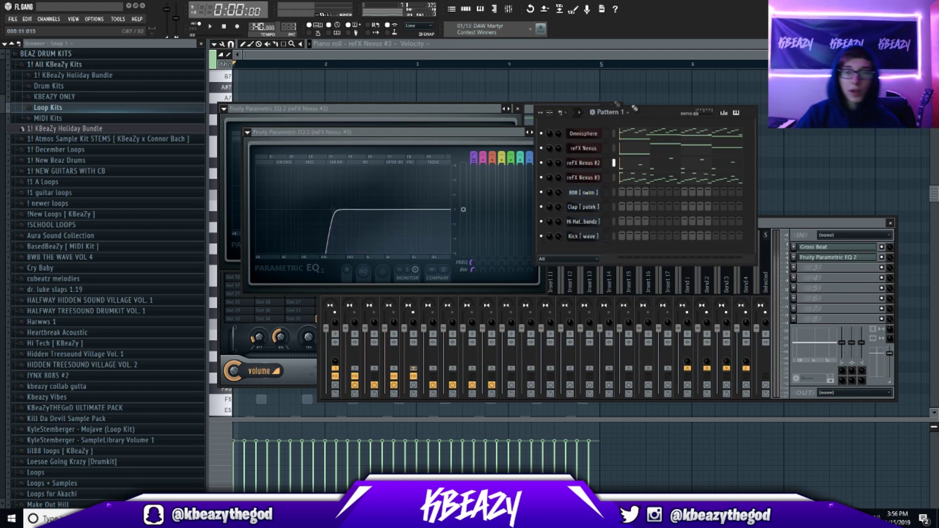
{"action": "left_click", "coordinate": [395, 45]}
{"action": "left_click", "coordinate": [371, 103]}
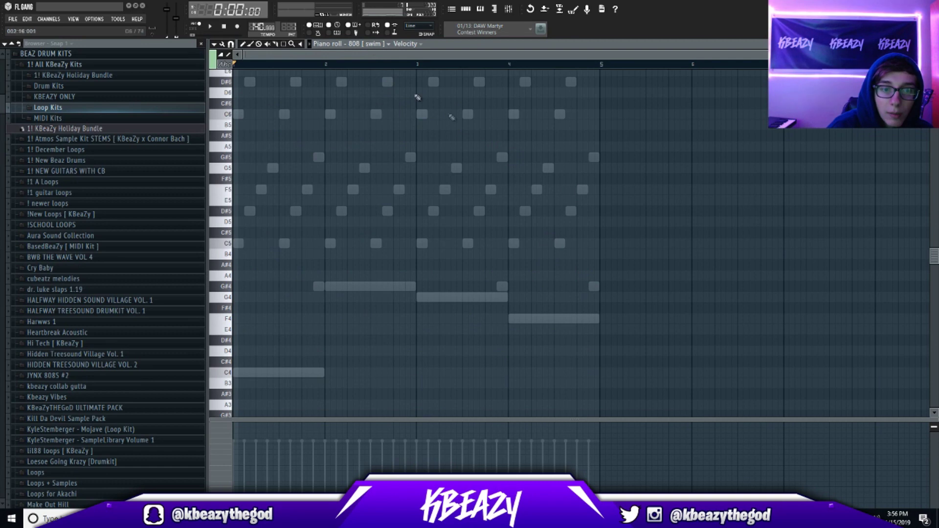
{"action": "scroll", "coordinate": [483, 138], "scroll_direction": "down", "scroll_amount": 3}
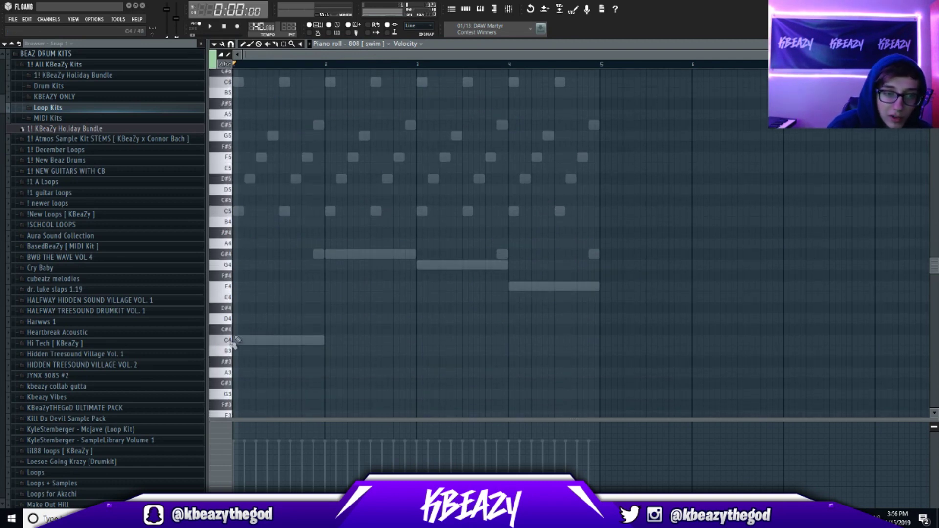
{"action": "left_click", "coordinate": [478, 9]}
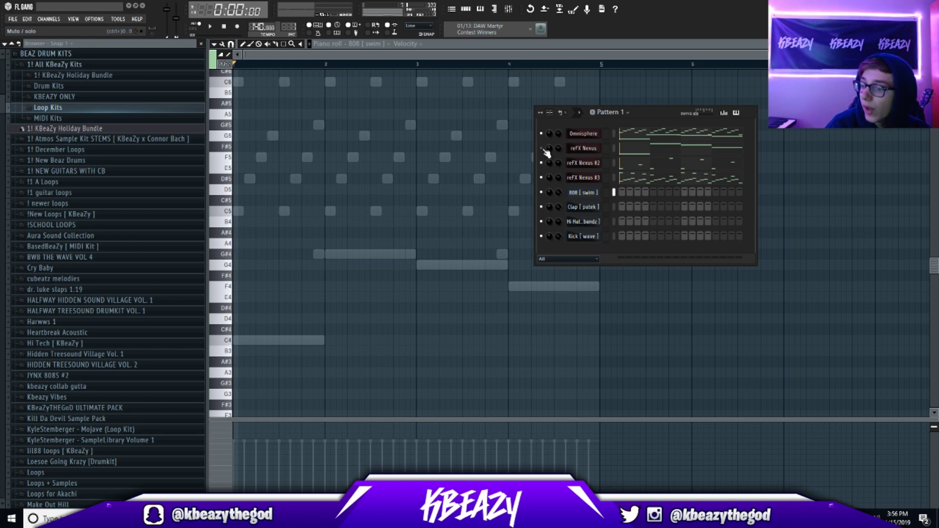
Step: Place short 808 notes on C4, G#4, G4 and F4, one per bar, following the ghosted bass notes
{"action": "left_click", "coordinate": [351, 254]}
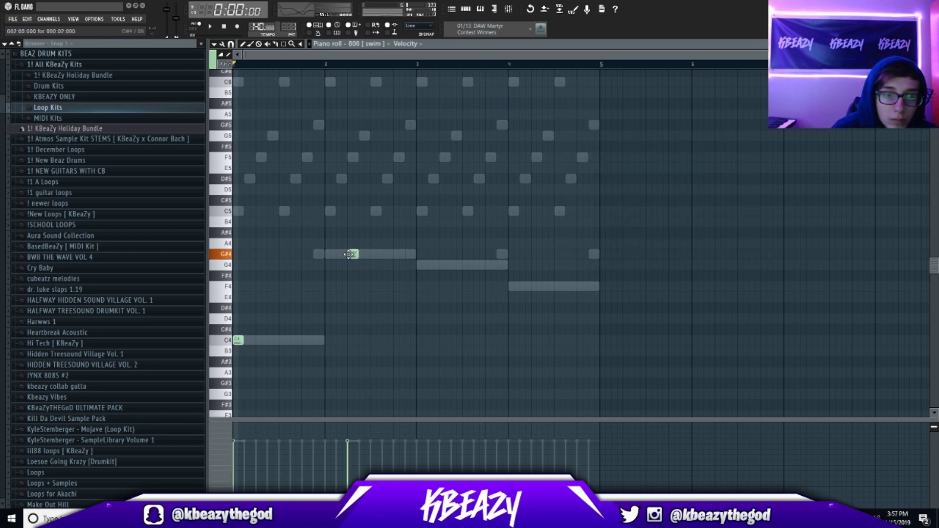
{"action": "key", "text": "space"}
{"action": "left_click", "coordinate": [442, 265]}
{"action": "key", "text": "space"}
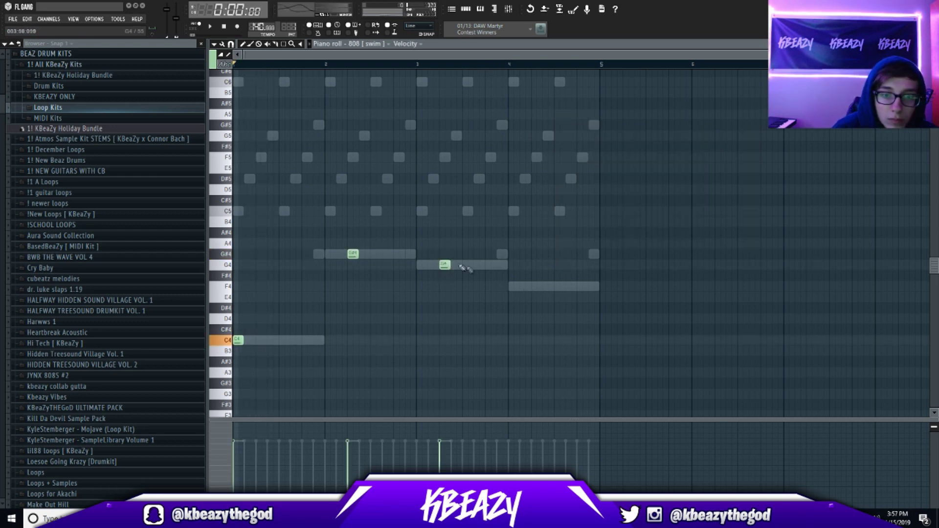
{"action": "left_click", "coordinate": [423, 267]}
{"action": "left_click", "coordinate": [538, 288]}
Step: Transpose all the 808 notes up one octave and play the pattern
{"action": "key", "text": "ctrl+Up"}
{"action": "scroll", "coordinate": [533, 291], "scroll_direction": "up", "scroll_amount": 7}
{"action": "key", "text": "space"}
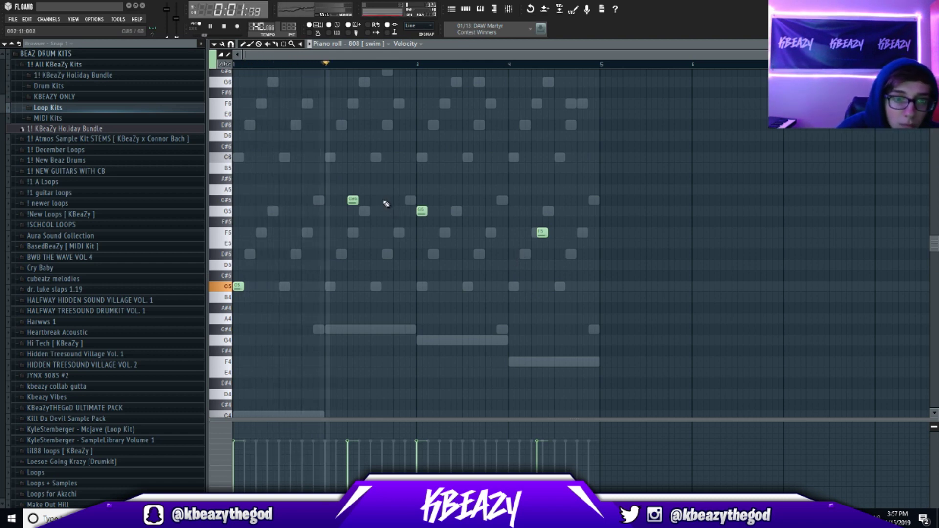
Step: Add two more G#5 notes to the 808's second bar and extra F5 notes to its fourth bar
{"action": "left_click", "coordinate": [366, 201]}
{"action": "left_click_drag", "start_coordinate": [364, 200], "coordinate": [360, 200]}
{"action": "left_click", "coordinate": [384, 200]}
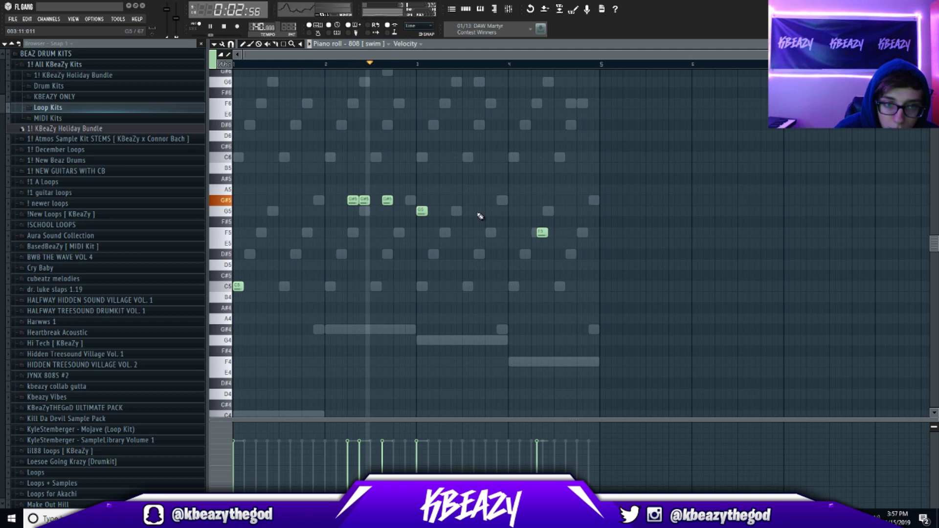
{"action": "left_click_drag", "start_coordinate": [541, 232], "coordinate": [536, 232]}
{"action": "left_click", "coordinate": [544, 232]}
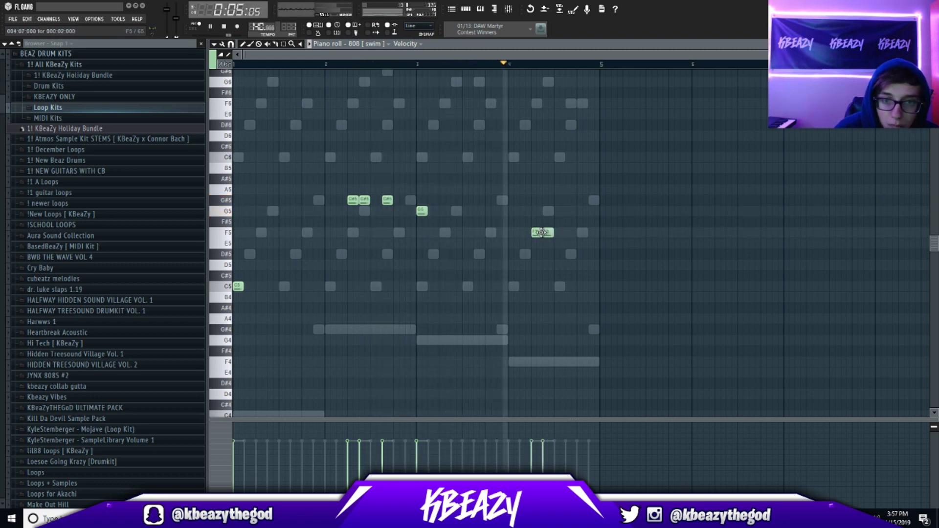
Step: Extend the channel rack to 32 steps and place Clap [ patek ] hits on steps 9 and 25
{"action": "left_click", "coordinate": [465, 9]}
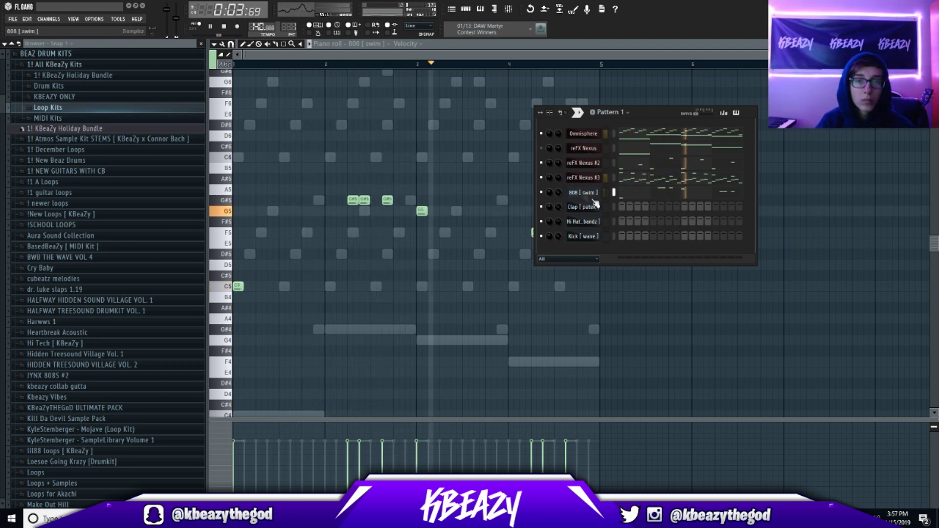
{"action": "key", "text": "space"}
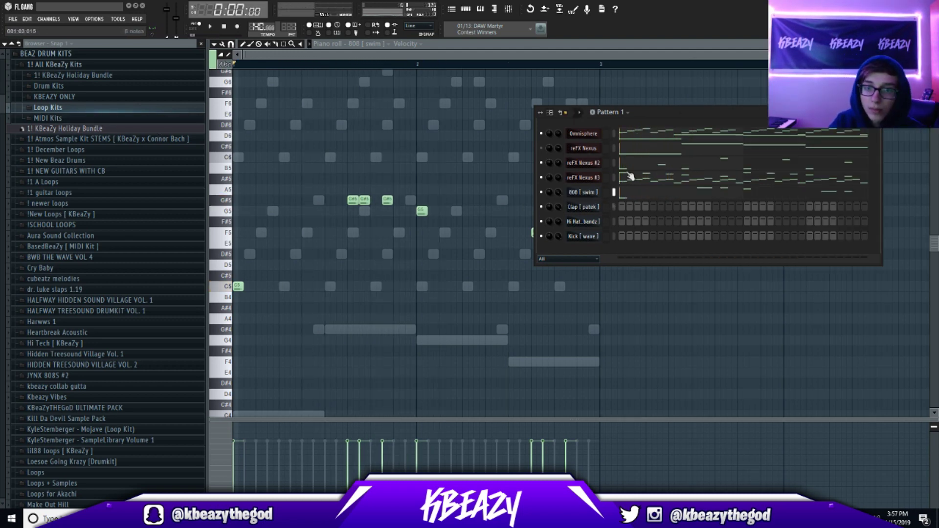
{"action": "key", "text": "space"}
{"action": "key", "text": "space"}
{"action": "key", "text": "space"}
{"action": "left_click", "coordinate": [684, 207]}
Step: Fill the Hi Hat [ bandz ] channel on every 2 steps, then close its channel settings
{"action": "right_click", "coordinate": [597, 220]}
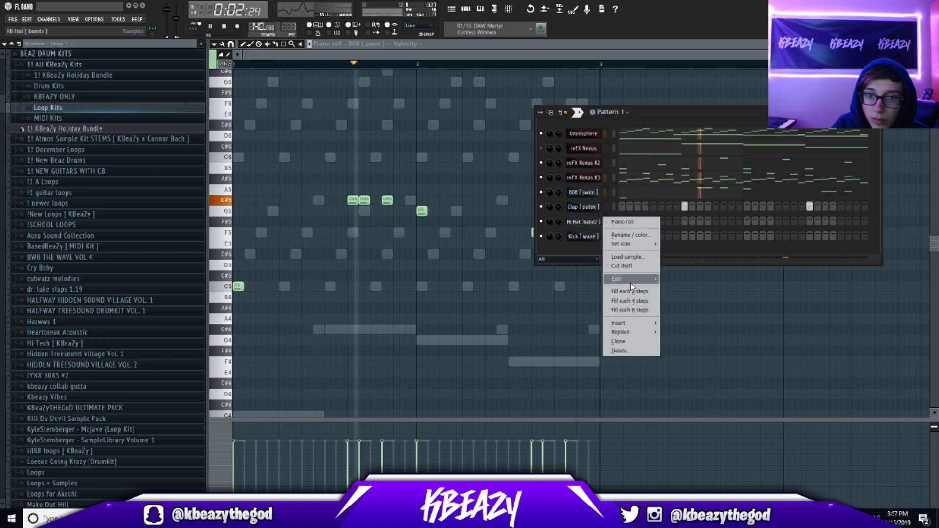
{"action": "left_click", "coordinate": [631, 291]}
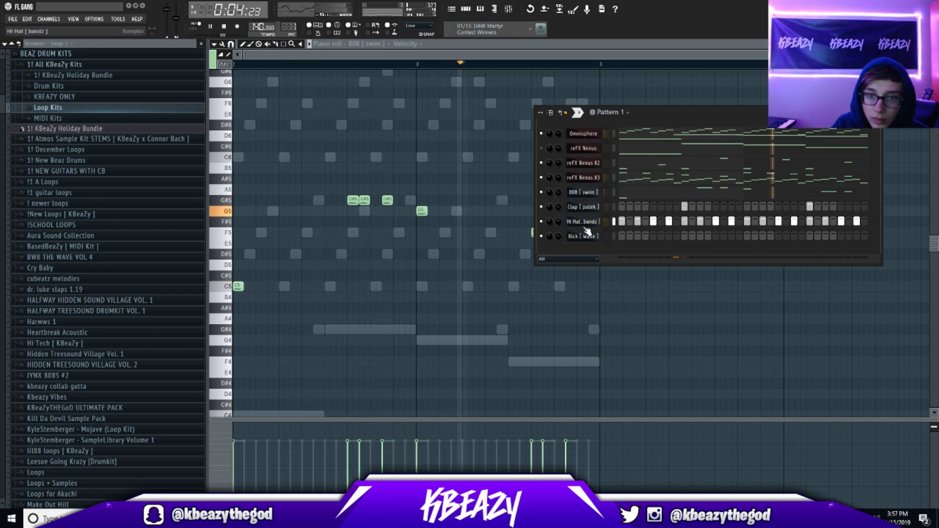
{"action": "left_click", "coordinate": [583, 222]}
{"action": "left_click", "coordinate": [732, 181]}
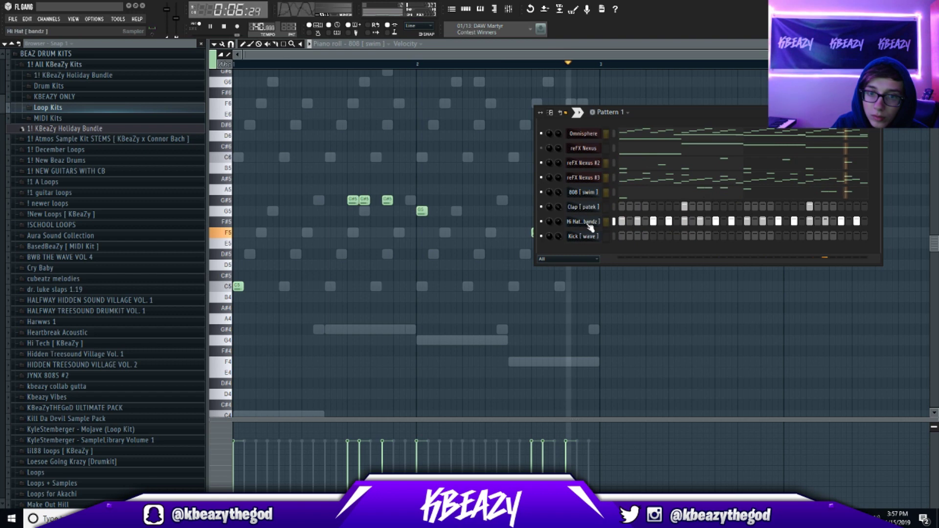
Step: Place Kick [ wave ] hits on steps 1, 21 and 23 while playing the pattern
{"action": "key", "text": "space"}
{"action": "left_click", "coordinate": [622, 235]}
{"action": "key", "text": "space"}
{"action": "left_click_drag", "start_coordinate": [558, 222], "coordinate": [559, 225]}
{"action": "left_click", "coordinate": [778, 236]}
{"action": "left_click", "coordinate": [794, 235]}
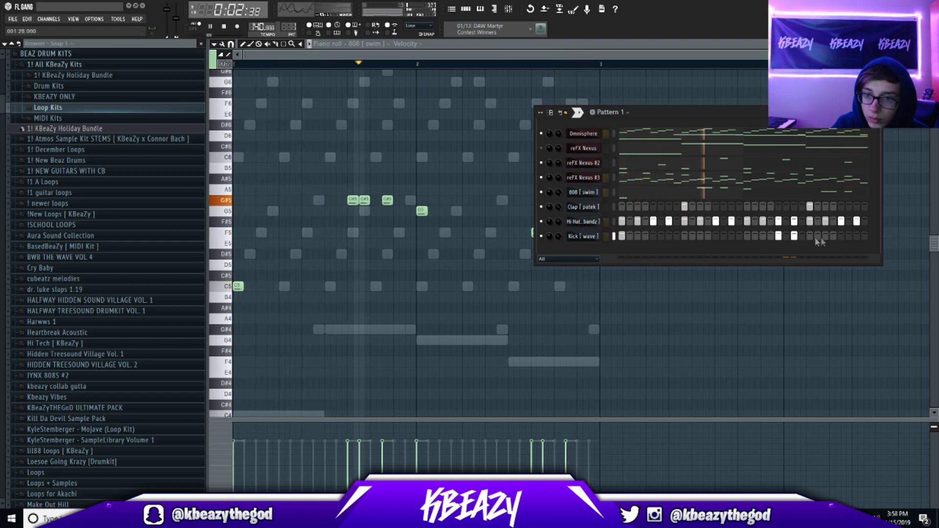
{"action": "key", "text": "space"}
Step: Check the Kick [ wave ] channel settings and toggle solo on the 808 [ swim ] channel
{"action": "left_click", "coordinate": [577, 236]}
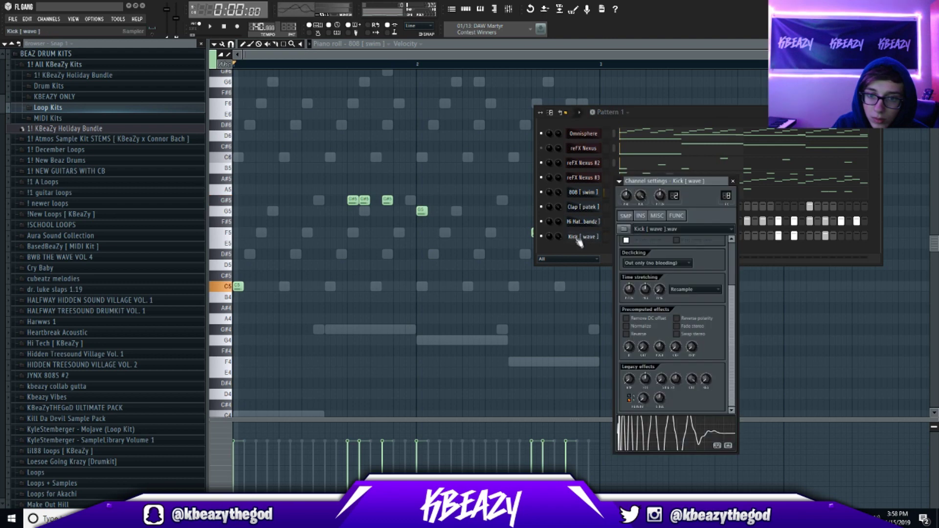
{"action": "right_click", "coordinate": [542, 192]}
{"action": "left_click", "coordinate": [547, 197]}
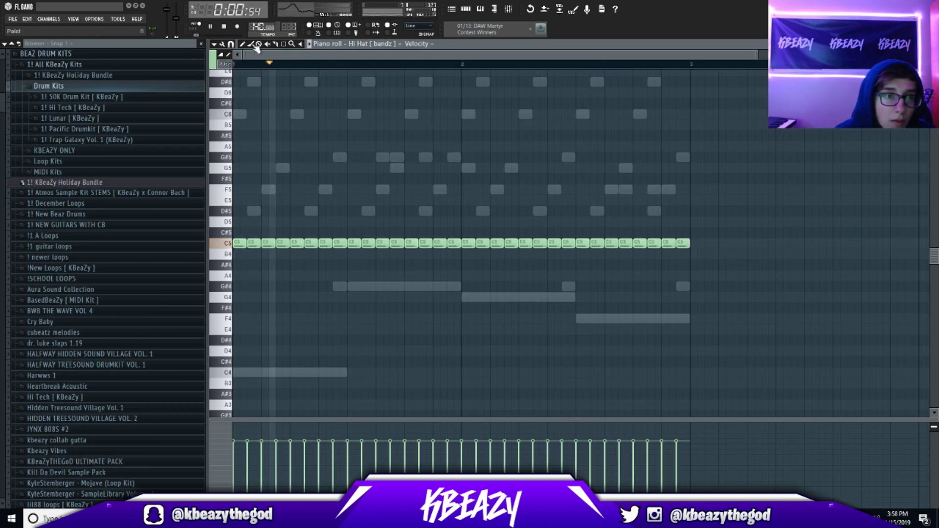
Step: Set the piano roll snap to 1/3 step and replace the third hi-hat hit with a fast C5 roll
{"action": "left_click", "coordinate": [230, 44]}
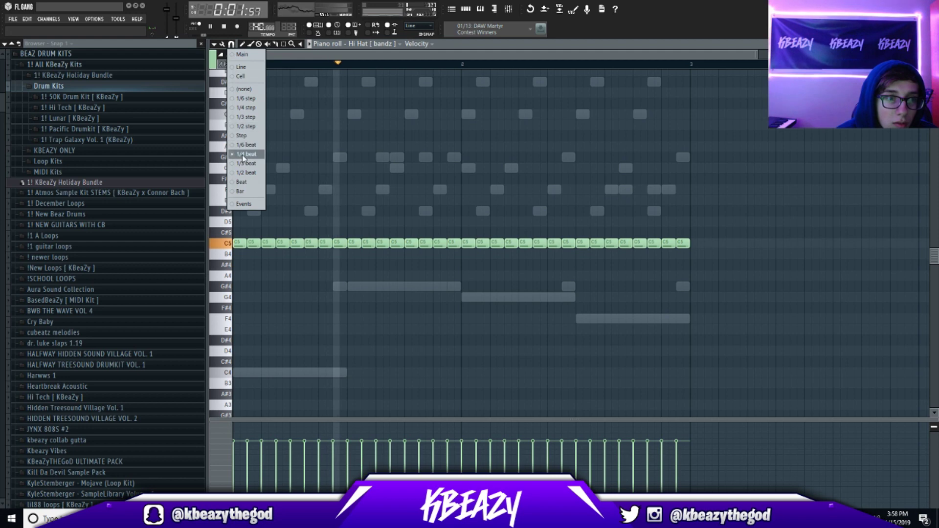
{"action": "left_click", "coordinate": [245, 117]}
{"action": "right_click", "coordinate": [268, 243]}
{"action": "left_click_drag", "start_coordinate": [265, 250], "coordinate": [279, 244]}
Step: Complete the three-hit C5 triplet after the opening roll, and replace the hi-hat at step 21 with a fast three-note A#4 roll
{"action": "left_click", "coordinate": [283, 244]}
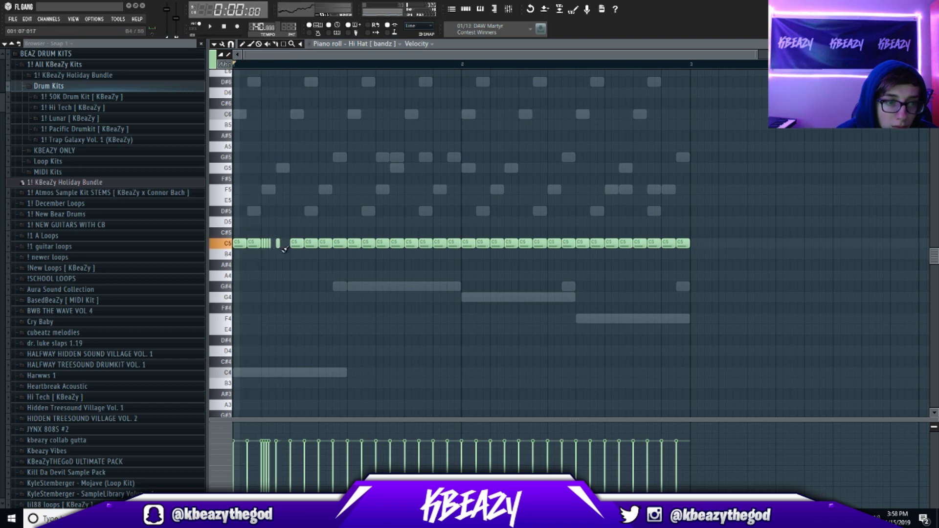
{"action": "left_click", "coordinate": [287, 244]}
{"action": "left_click_drag", "start_coordinate": [382, 243], "coordinate": [376, 264]}
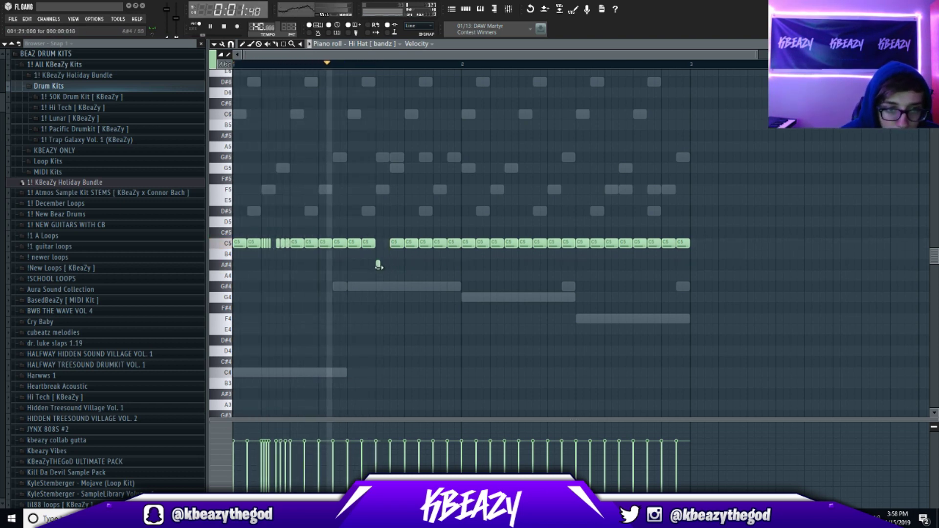
{"action": "left_click", "coordinate": [380, 264]}
{"action": "left_click", "coordinate": [382, 265]}
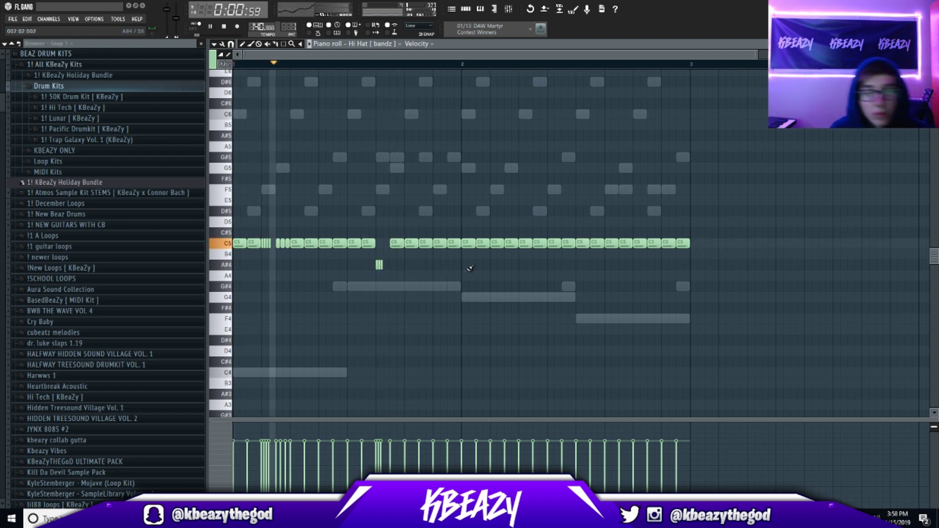
Step: Delete the second bar's hi-hat hits and replace the last two C5 hits of bar 1 with three spaced A#4 hits
{"action": "mouse_move", "coordinate": [468, 244]}
{"action": "left_mouse_down"}
{"action": "mouse_move", "coordinate": [616, 241]}
{"action": "mouse_move", "coordinate": [602, 260]}
{"action": "mouse_move", "coordinate": [626, 244]}
{"action": "left_mouse_up"}
{"action": "left_click_drag", "start_coordinate": [445, 245], "coordinate": [435, 265]}
{"action": "left_click", "coordinate": [439, 264]}
{"action": "left_click", "coordinate": [444, 265]}
{"action": "right_click", "coordinate": [444, 264]}
{"action": "right_click", "coordinate": [440, 265]}
{"action": "left_click", "coordinate": [445, 264]}
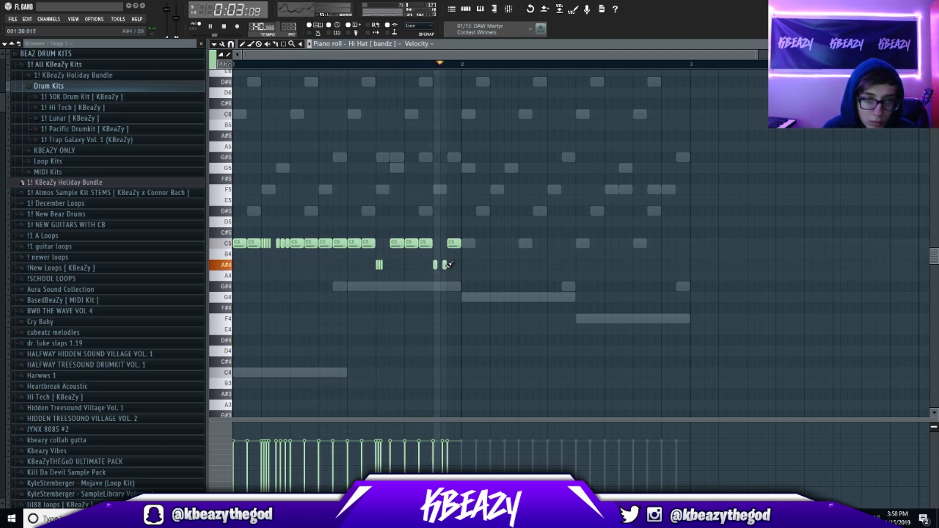
{"action": "right_click", "coordinate": [452, 246]}
{"action": "left_click", "coordinate": [456, 264]}
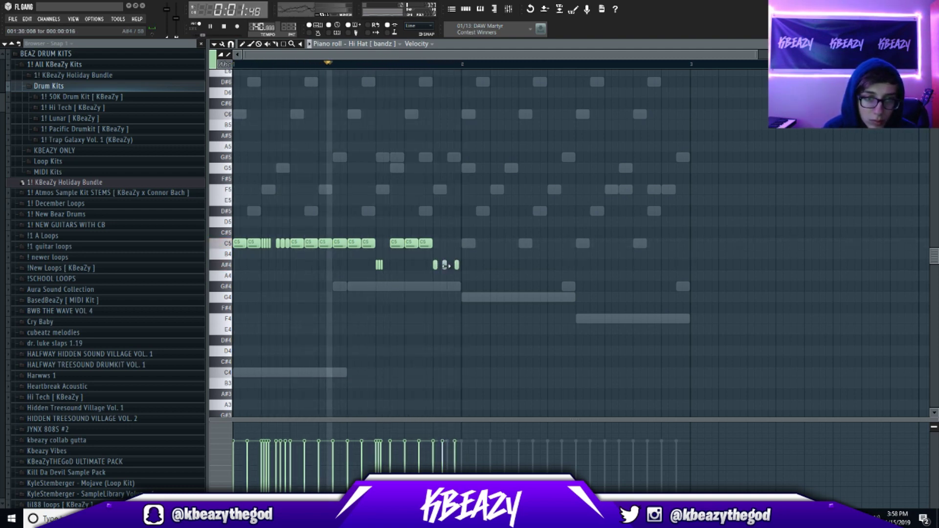
Step: Set the piano roll snap to 1/3 beat, realign the last two A#4 hits to it and play the pattern
{"action": "key", "text": "space"}
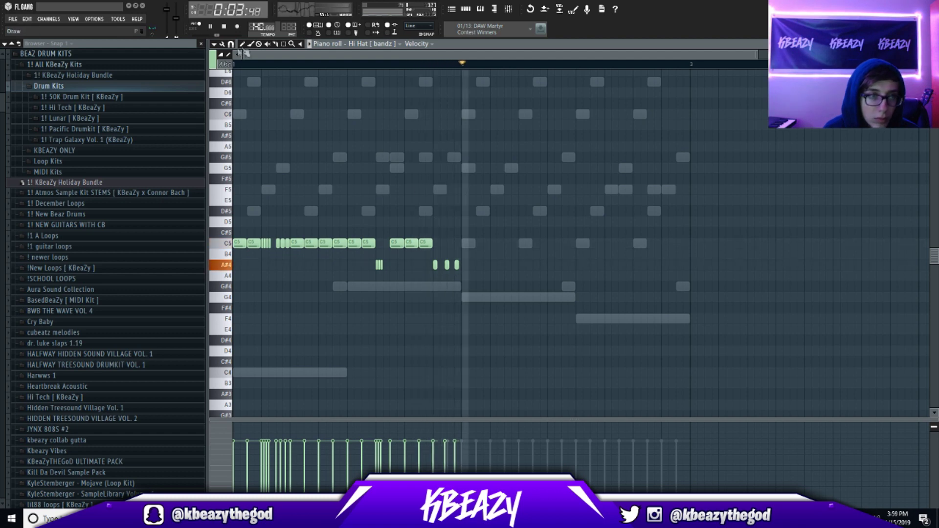
{"action": "left_click", "coordinate": [231, 44]}
{"action": "left_click", "coordinate": [251, 164]}
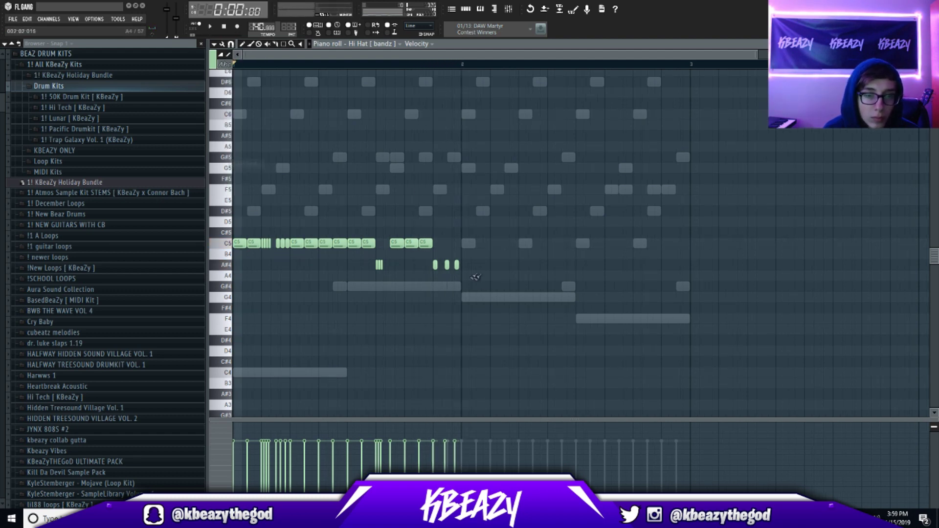
{"action": "key", "text": "ctrl+b"}
{"action": "key", "text": "space"}
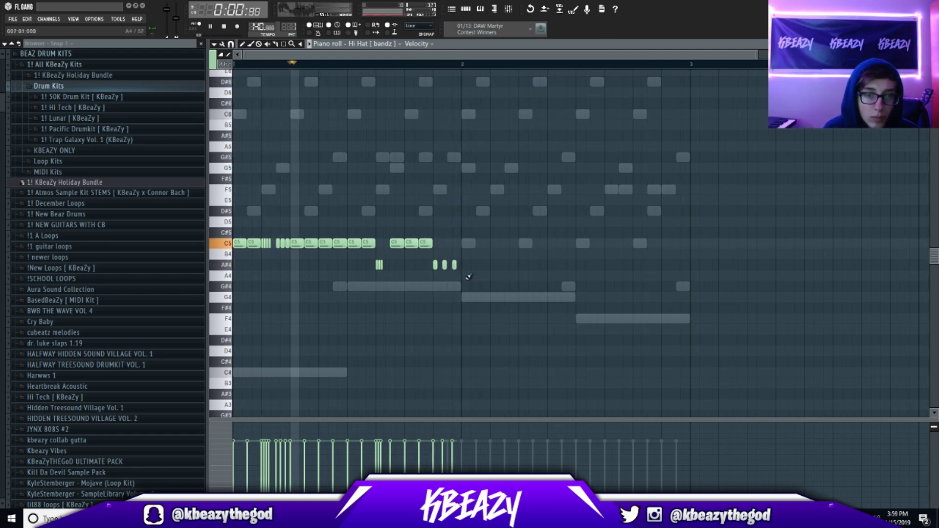
Step: Duplicate the first-bar hi-hat pattern into the second bar and delete the surplus notes from bar 3 onward
{"action": "mouse_move", "coordinate": [464, 244]}
{"action": "left_mouse_down"}
{"action": "mouse_move", "coordinate": [360, 244]}
{"action": "mouse_move", "coordinate": [496, 244]}
{"action": "mouse_move", "coordinate": [468, 244]}
{"action": "left_mouse_up"}
{"action": "key", "text": "ctrl+b"}
{"action": "mouse_move", "coordinate": [696, 243]}
{"action": "left_mouse_down"}
{"action": "mouse_move", "coordinate": [750, 244]}
{"action": "mouse_move", "coordinate": [736, 244]}
{"action": "left_mouse_up"}
{"action": "key", "text": "Delete"}
{"action": "key", "text": "space"}
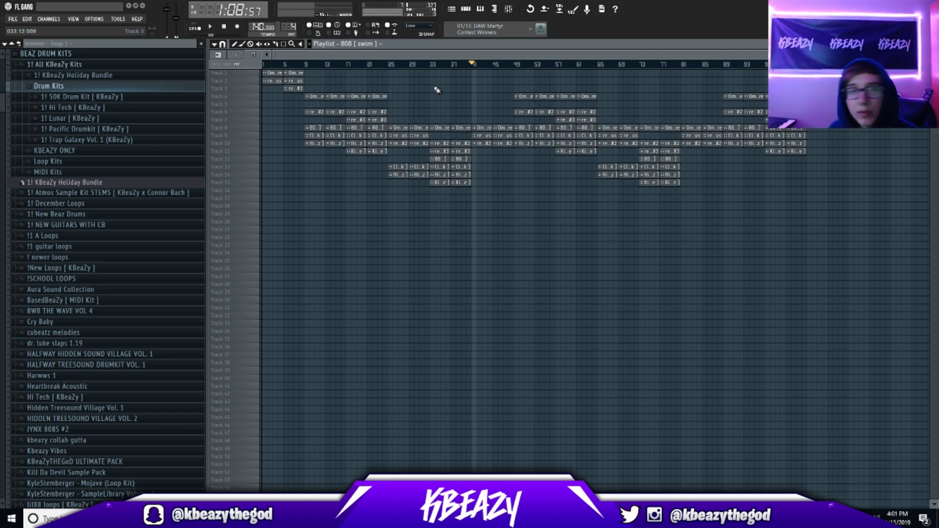
Step: Review the playlist arrangement by selecting the clips of each section in turn, from the bar 9 group to the bar 89 group
{"action": "left_click_drag", "start_coordinate": [377, 177], "coordinate": [313, 93]}
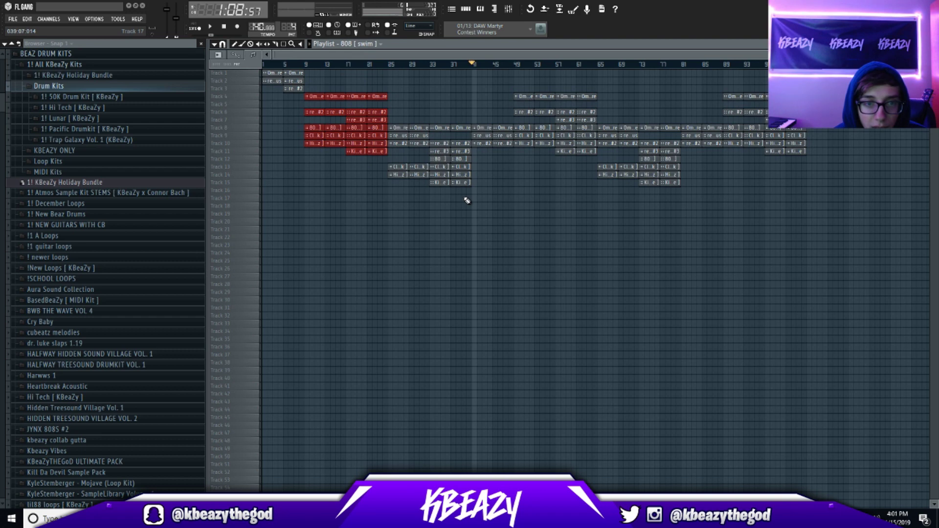
{"action": "left_click_drag", "start_coordinate": [489, 201], "coordinate": [392, 125]}
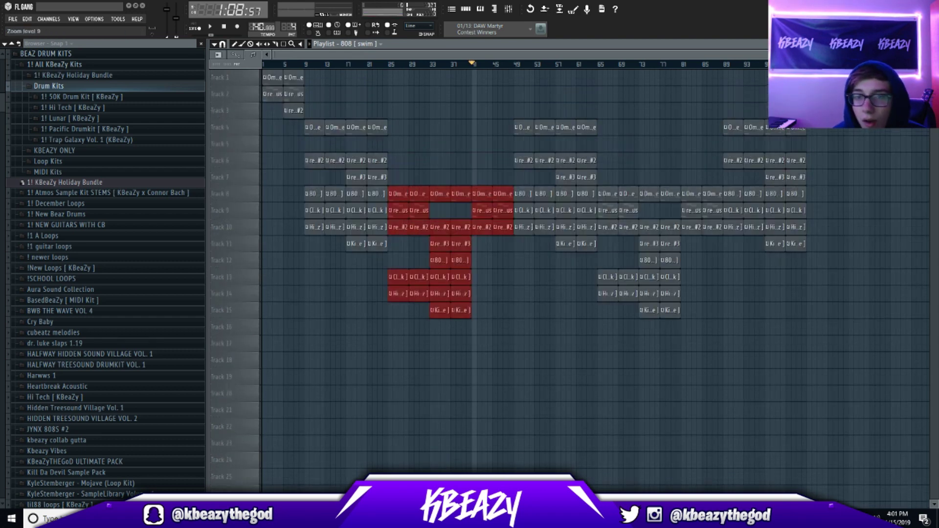
{"action": "scroll", "coordinate": [391, 125], "scroll_direction": "up", "scroll_amount": 2}
{"action": "left_click_drag", "start_coordinate": [527, 263], "coordinate": [591, 128]}
{"action": "left_click_drag", "start_coordinate": [604, 349], "coordinate": [680, 187]}
{"action": "left_click_drag", "start_coordinate": [822, 316], "coordinate": [730, 134]}
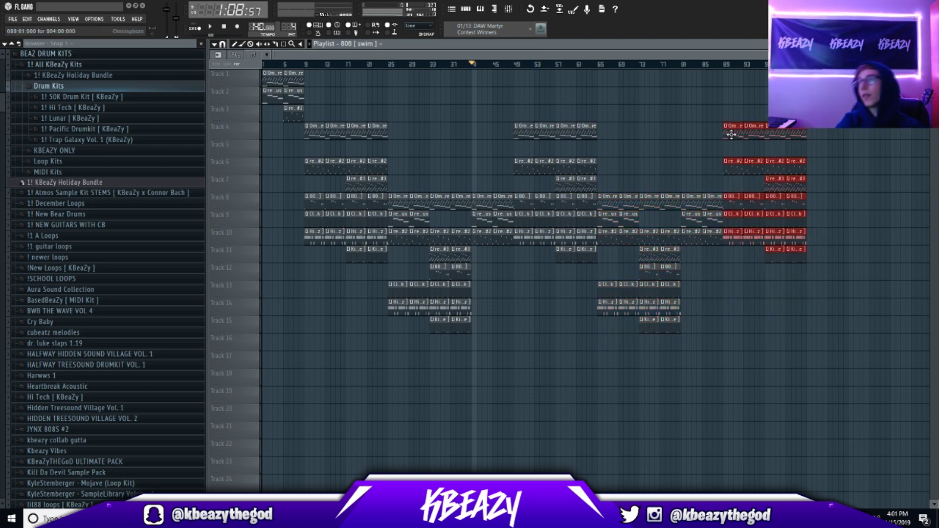